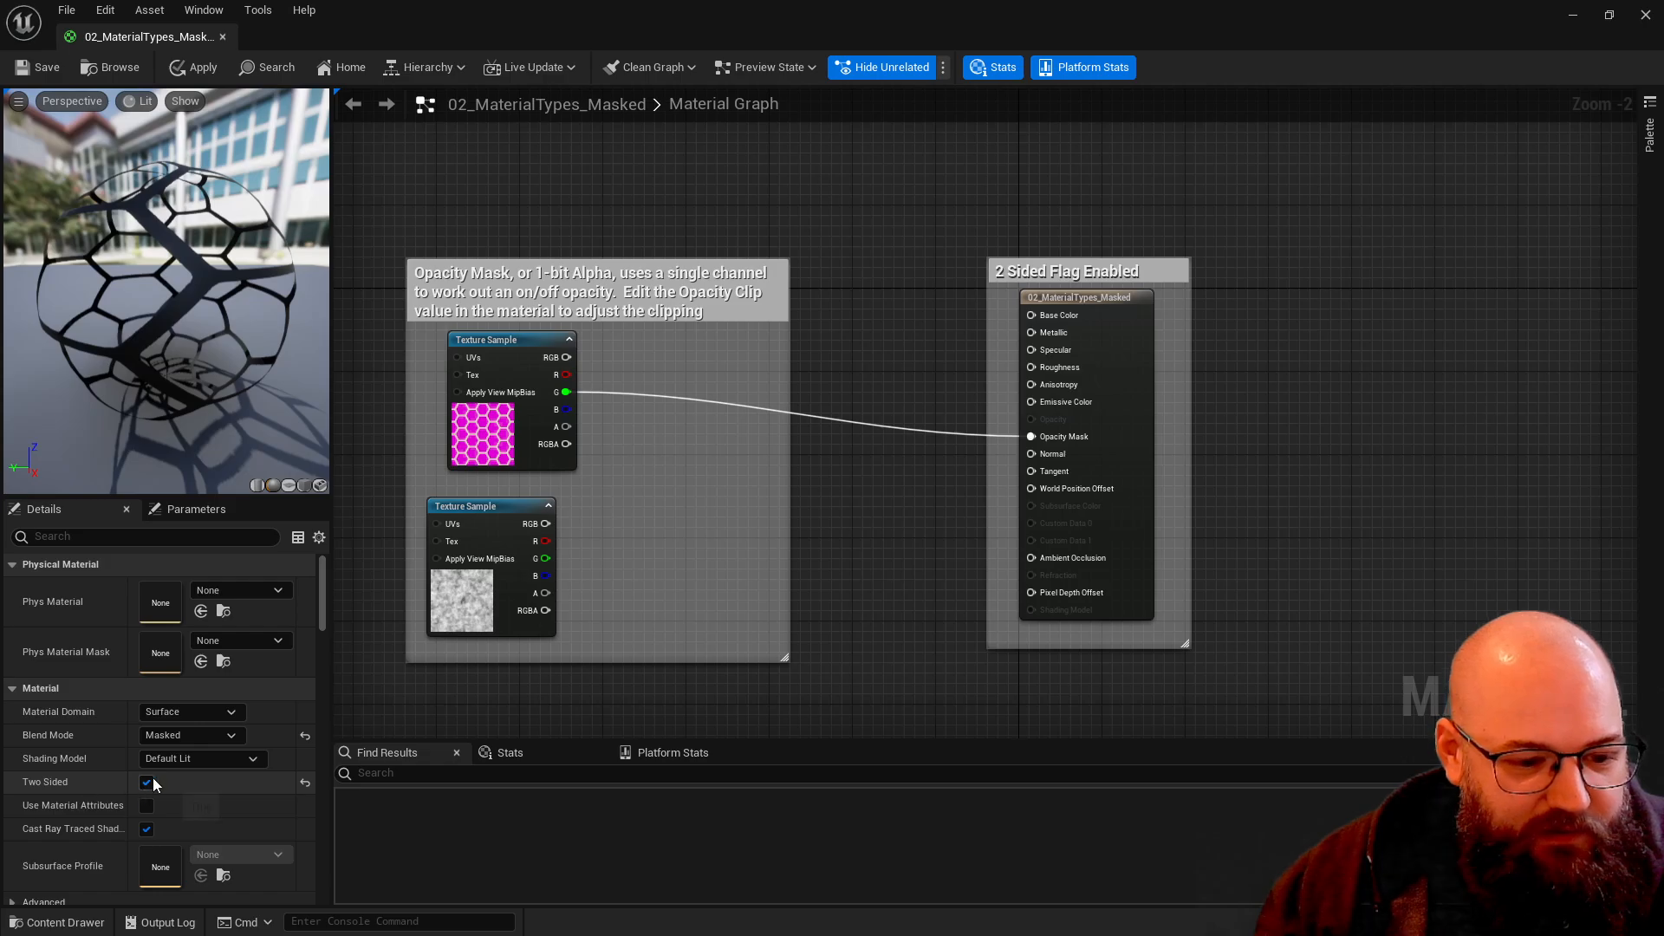
# Keep the material's blend mode as Masked, turn off Two Sided, and inspect the preview sphere from other angles.
pyautogui.click(208, 737)
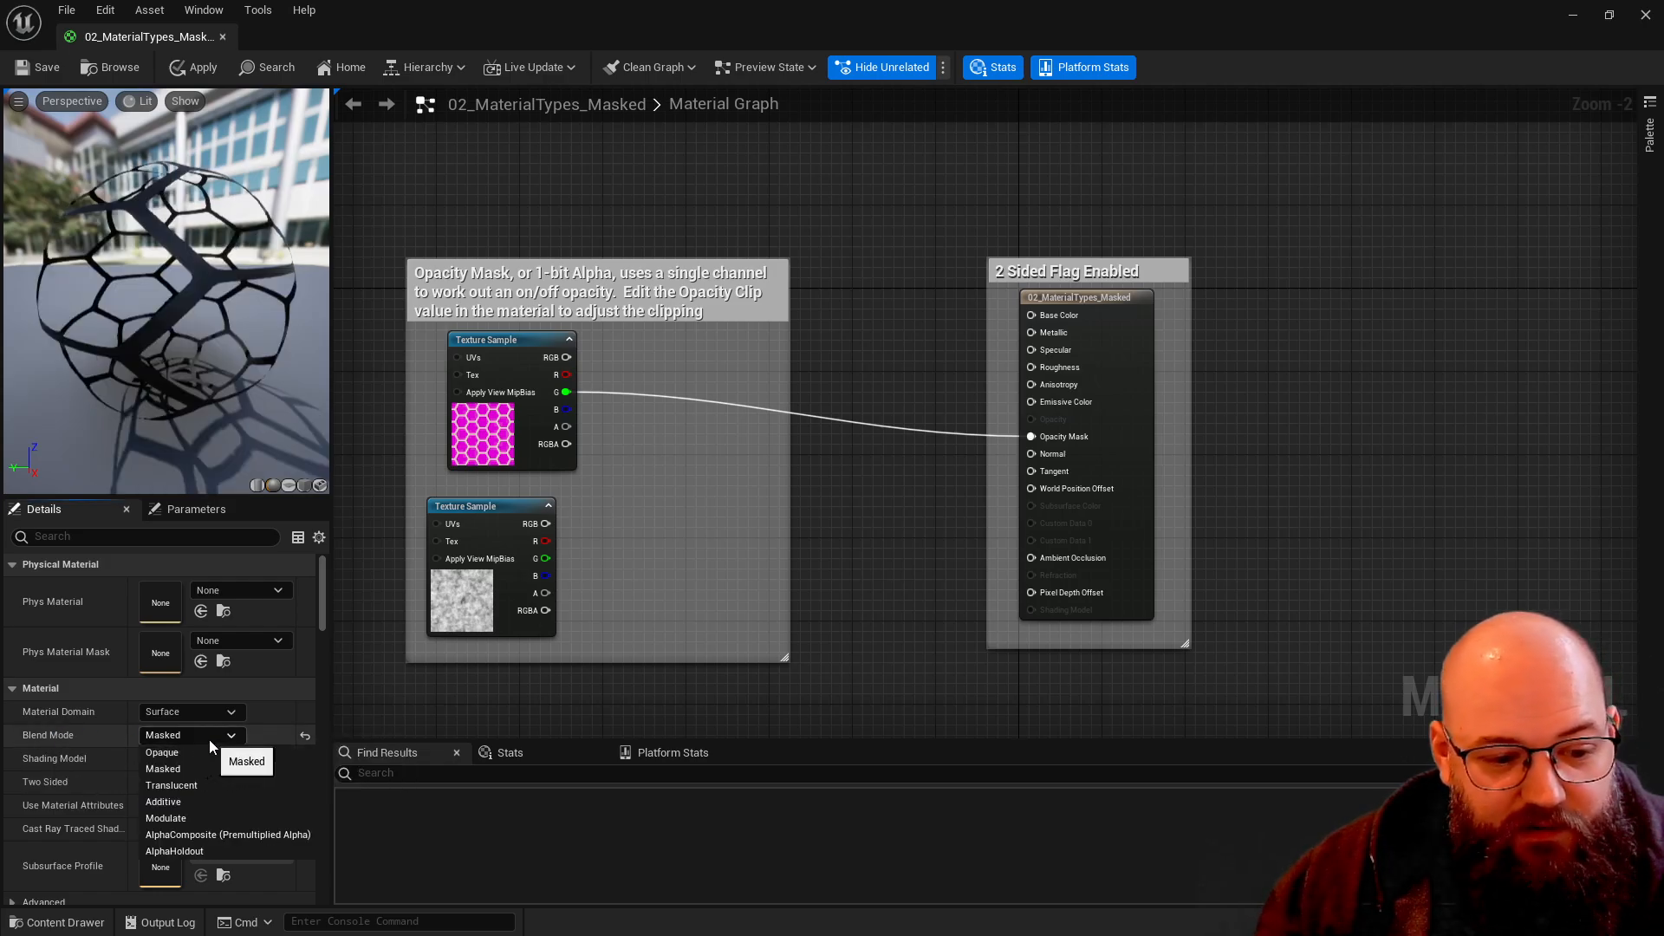
pyautogui.click(180, 768)
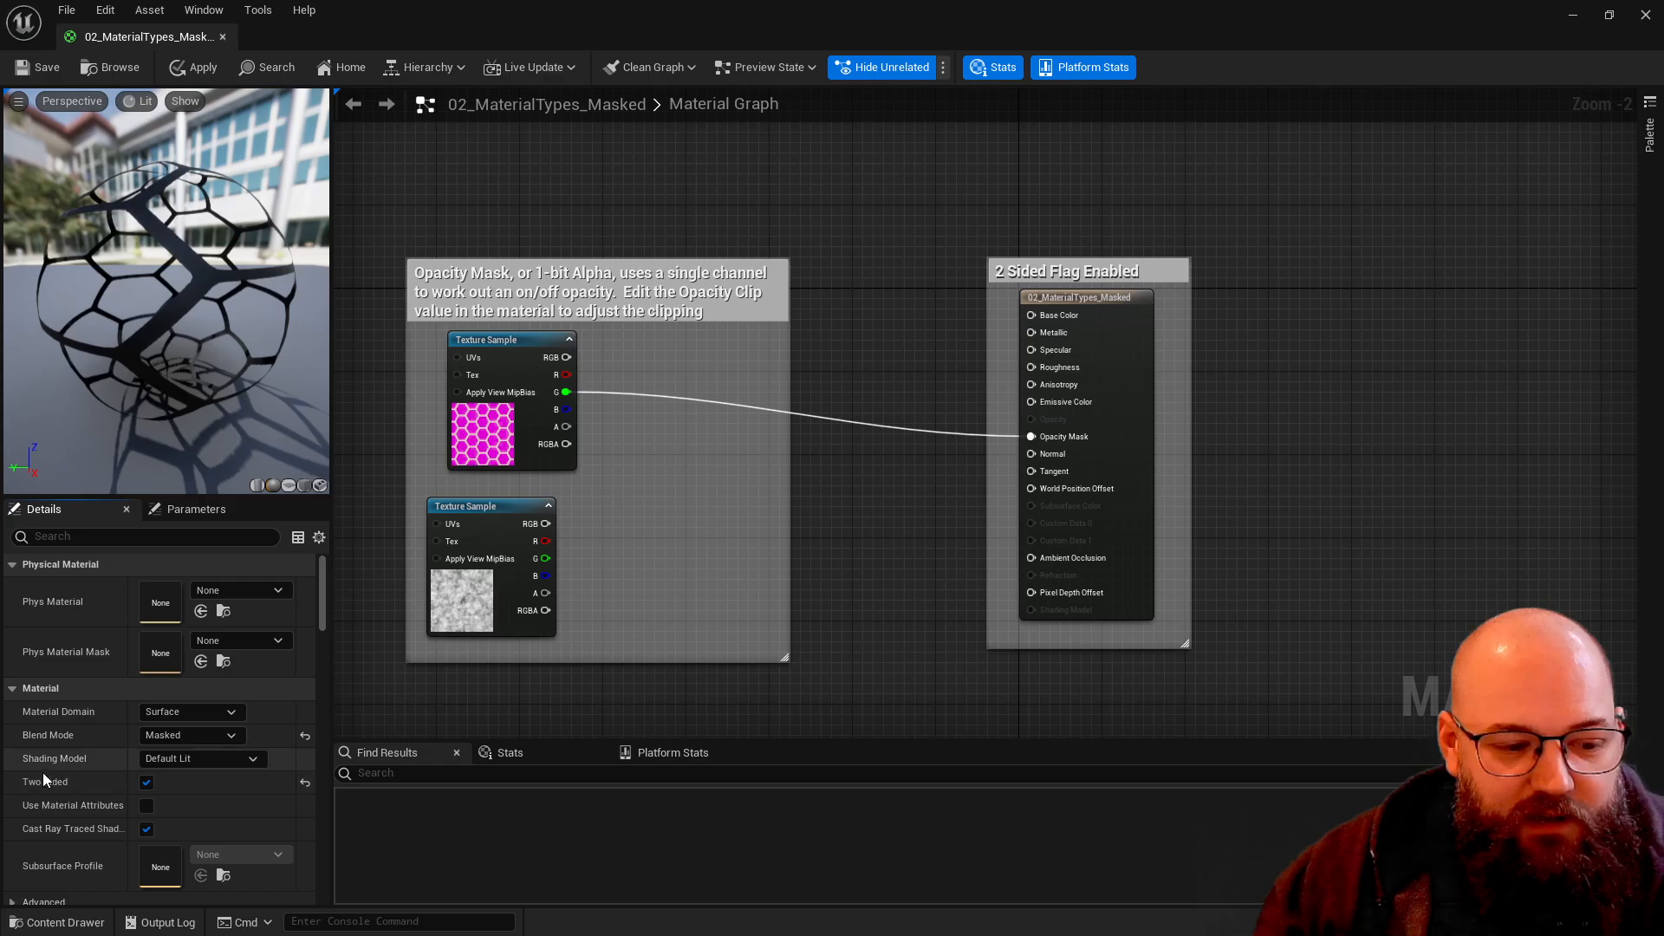
pyautogui.click(146, 783)
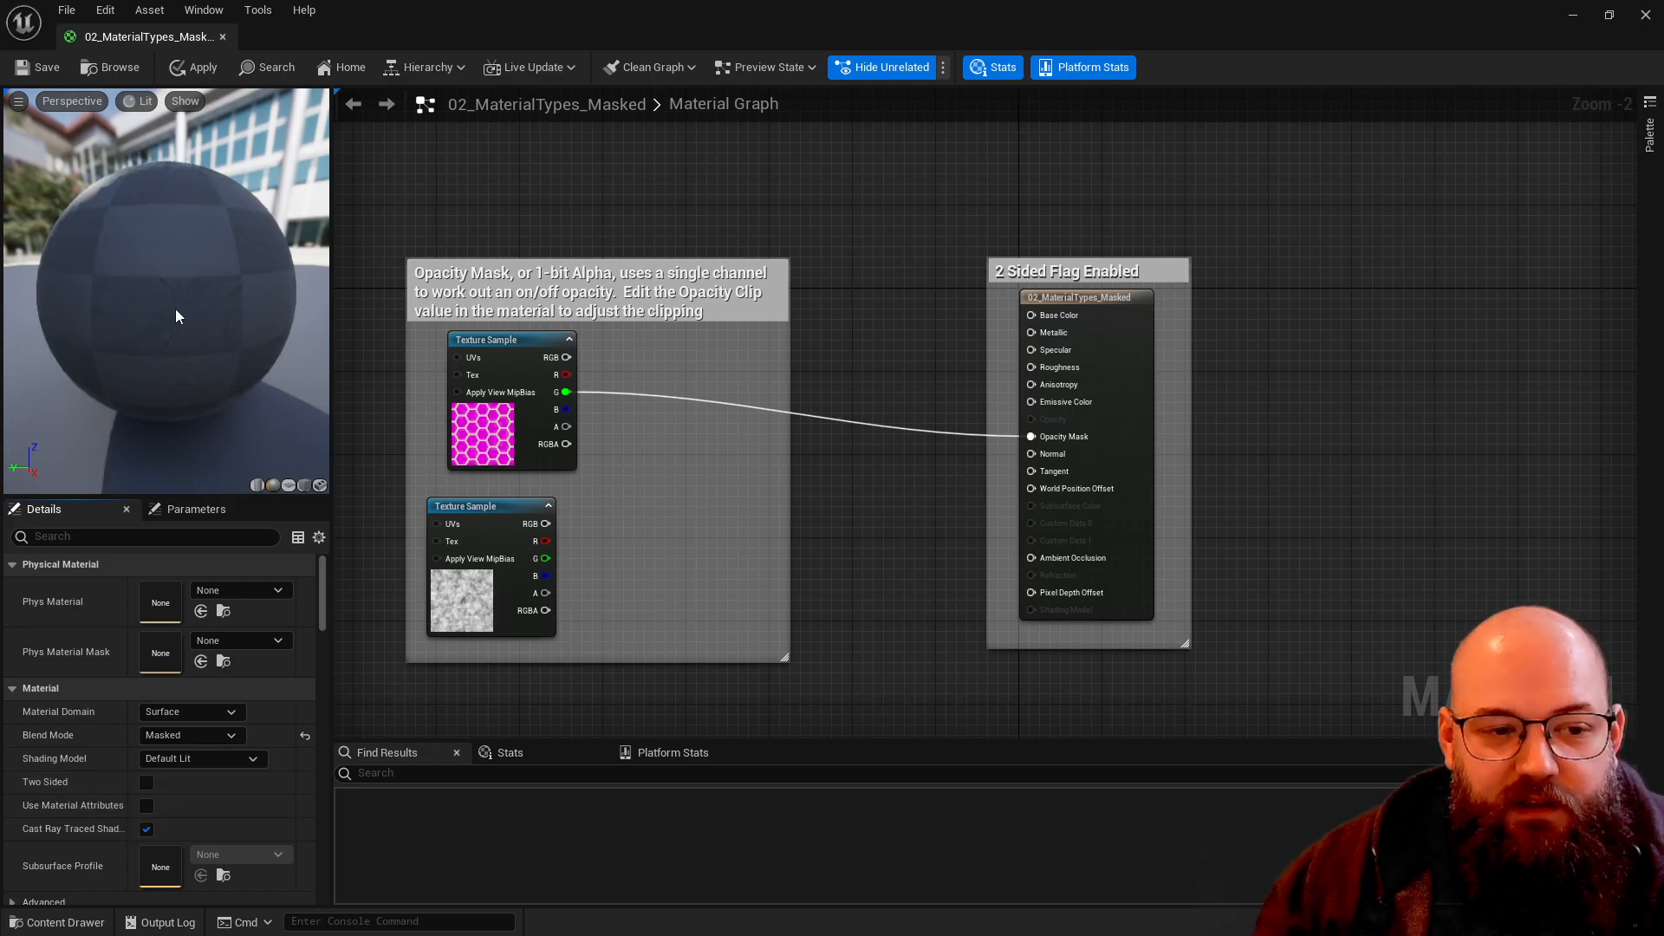
pyautogui.moveTo(175, 309)
pyautogui.mouseDown()
pyautogui.moveTo(133, 284)
pyautogui.moveTo(206, 303)
pyautogui.moveTo(199, 269)
pyautogui.moveTo(174, 299)
pyautogui.mouseUp()
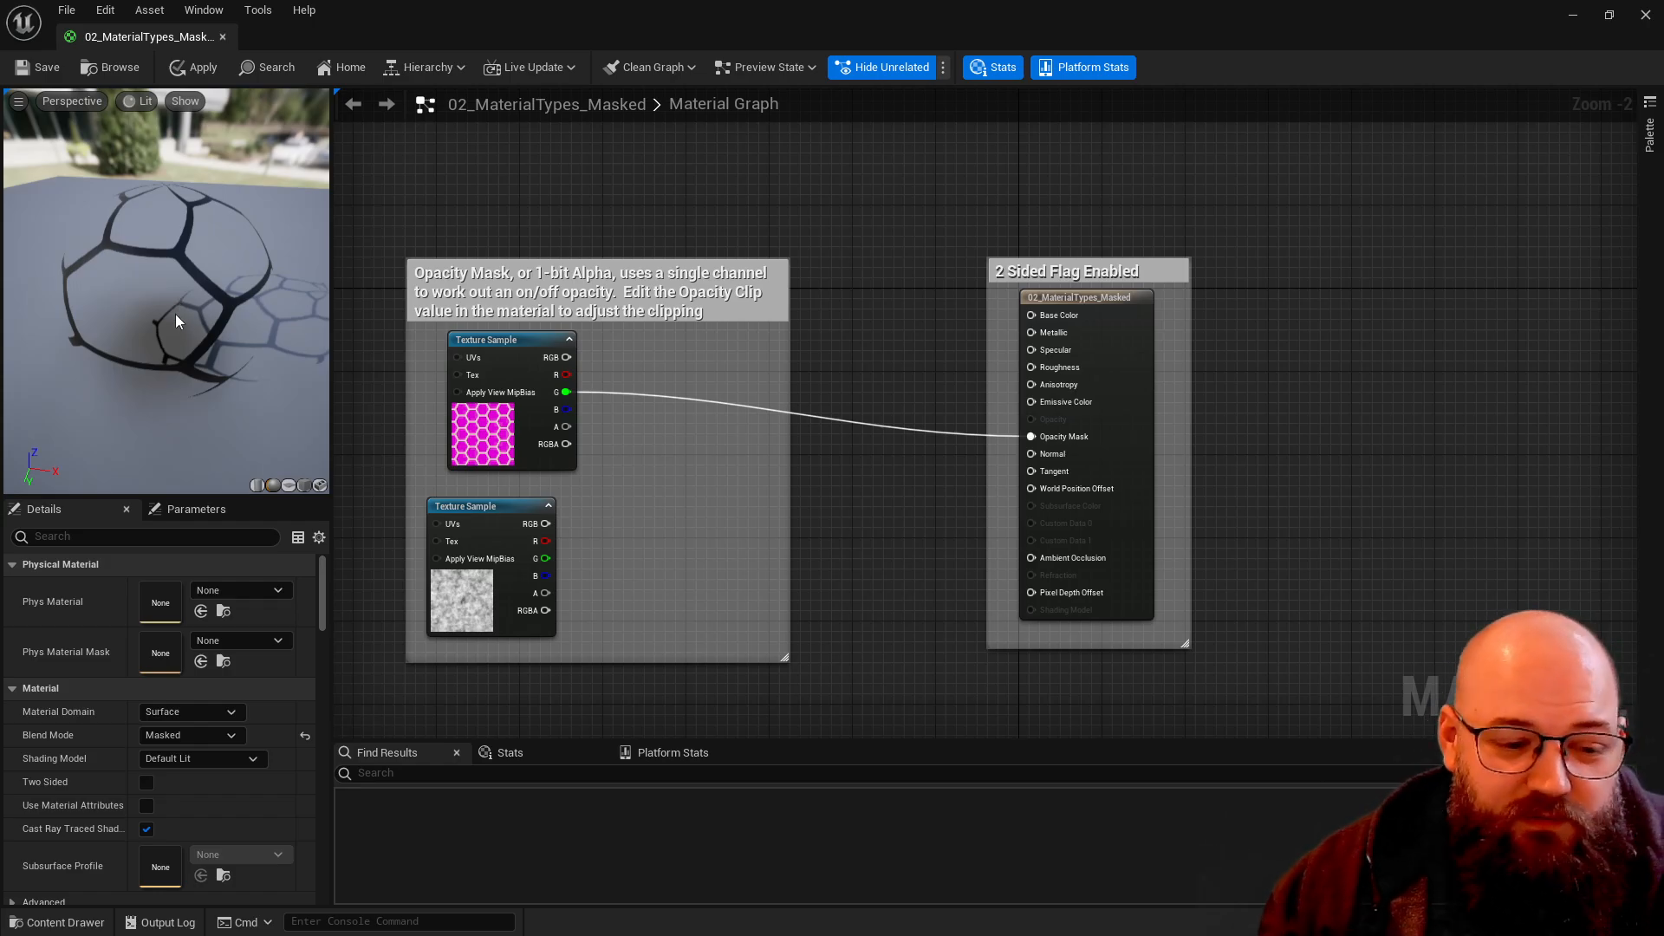
pyautogui.moveTo(175, 314); pyautogui.dragTo(230, 253)
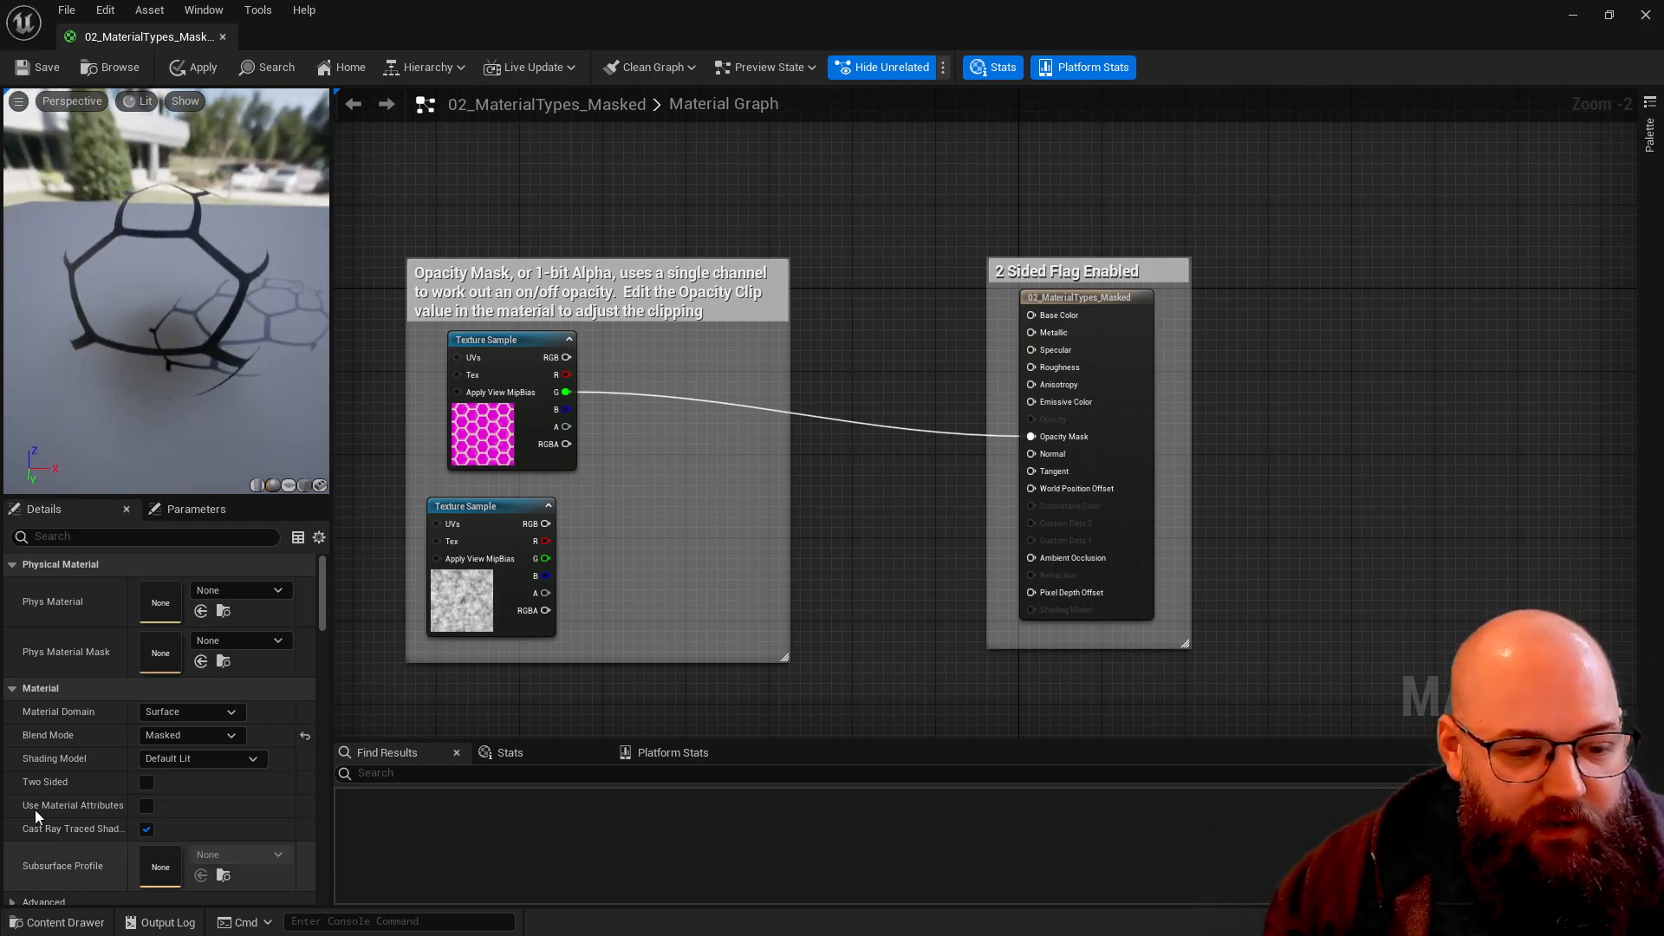
# Turn the material's Two Sided option back on and inspect the inner faces of the preview sphere.
pyautogui.click(146, 783)
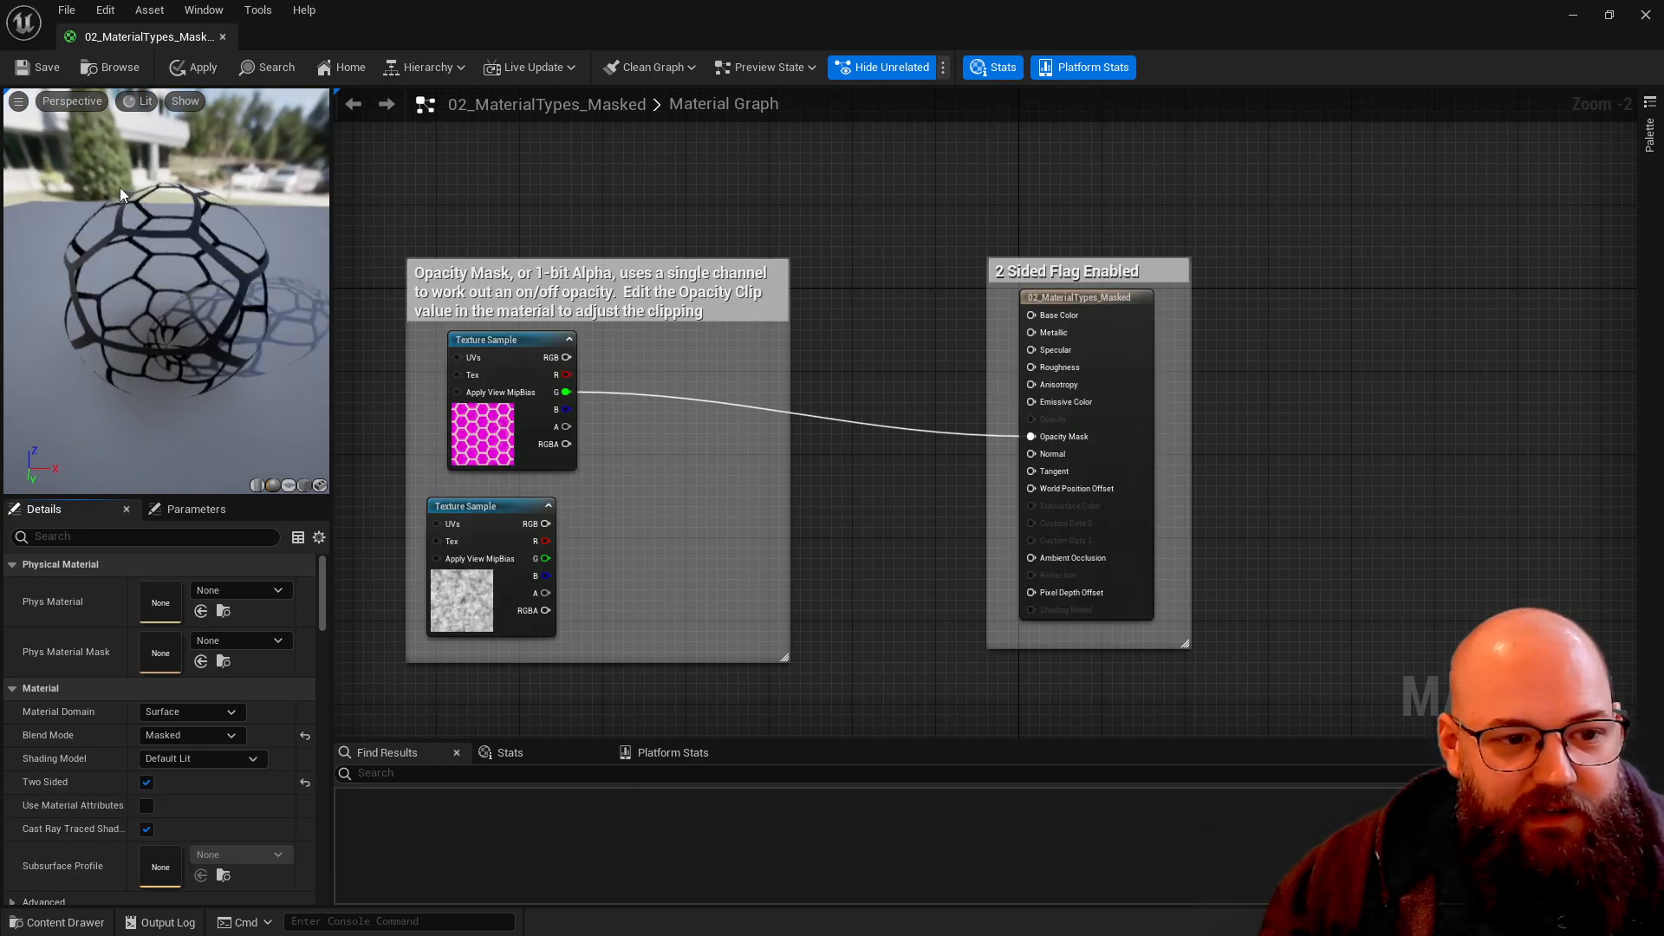
pyautogui.moveTo(162, 302); pyautogui.dragTo(198, 303)
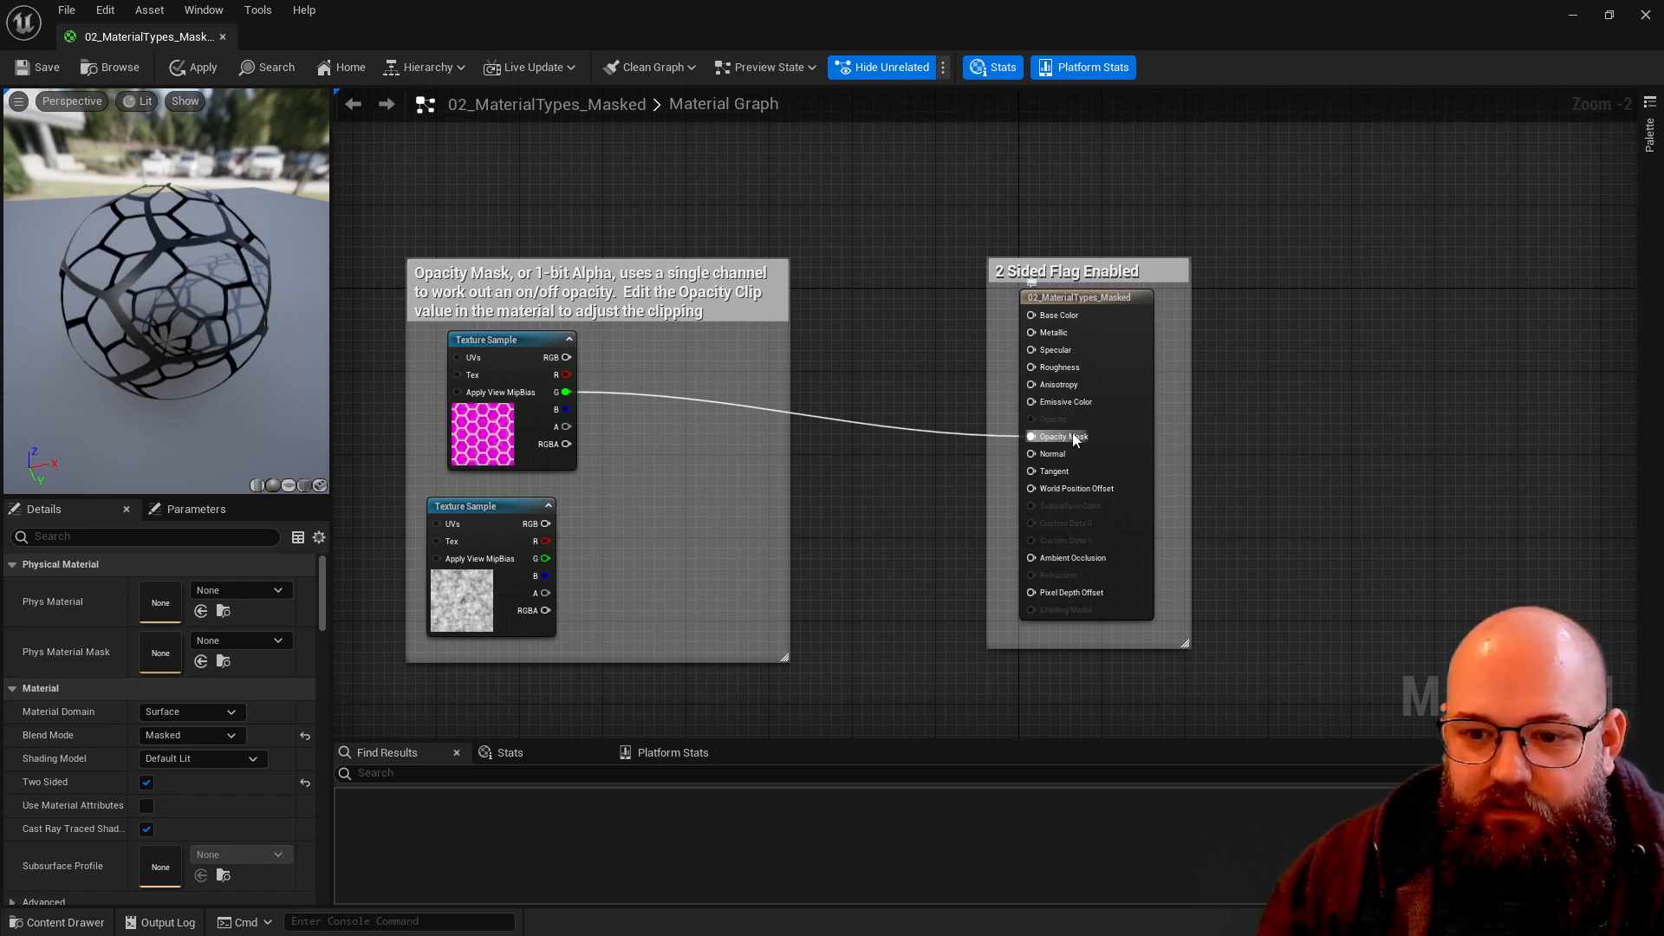
# Disconnect the hexagon texture from Opacity Mask and switch the blend mode to Opaque and back to Masked.
pyautogui.keyDown('alt'); pyautogui.click(1031, 436); pyautogui.keyUp('alt')
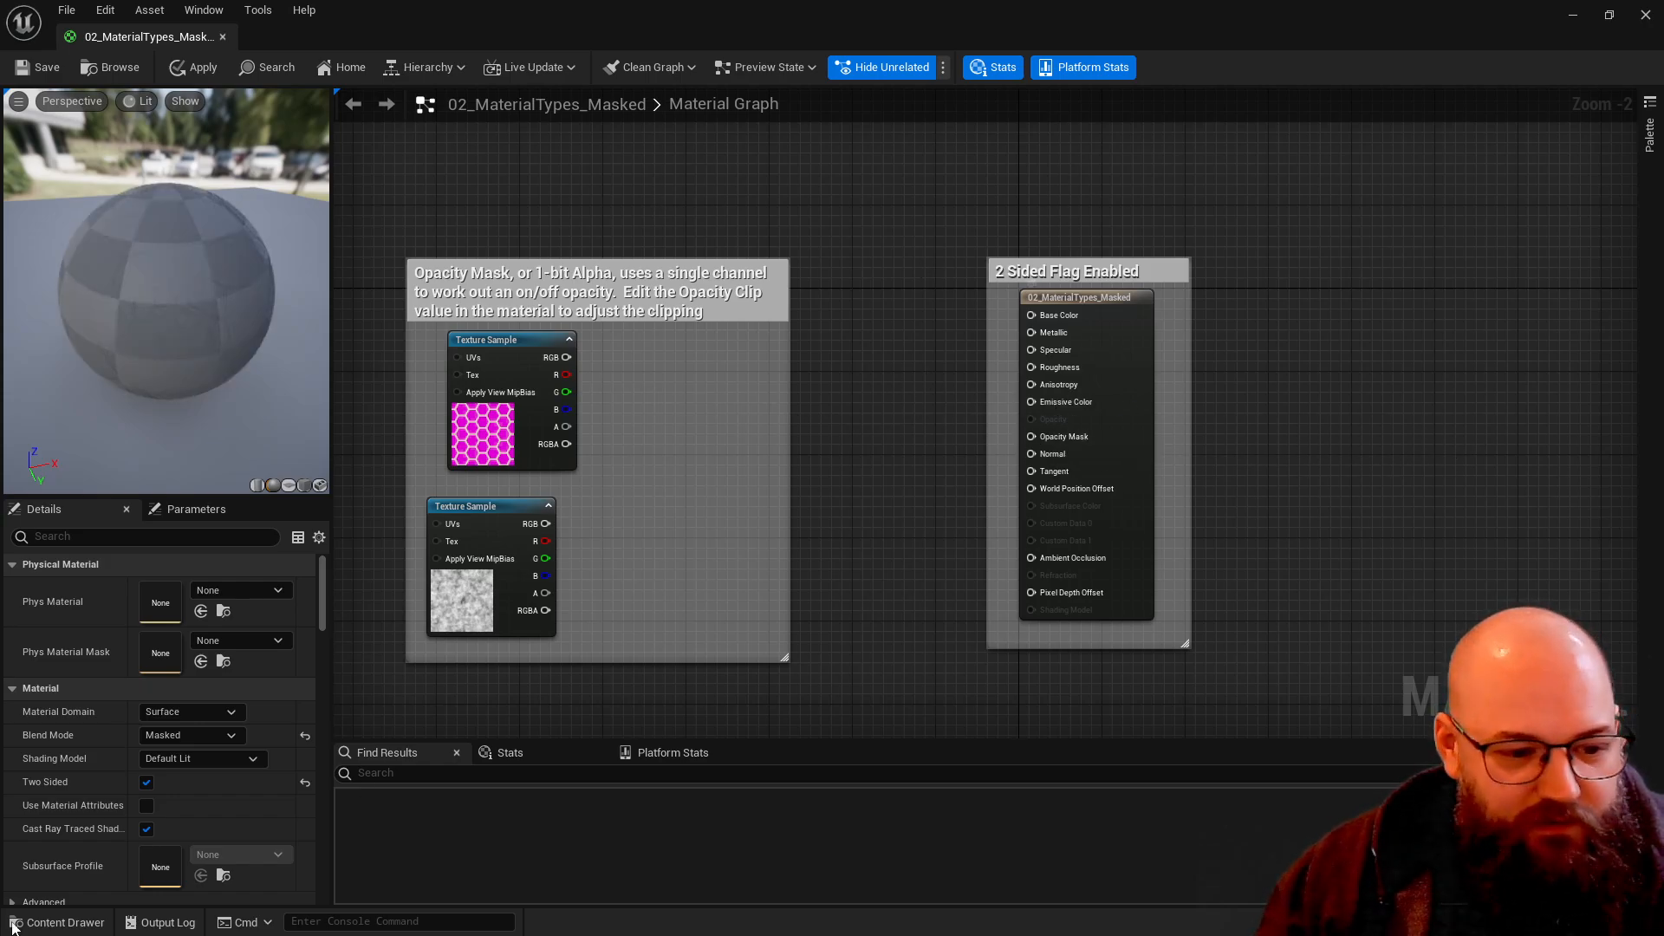
pyautogui.click(208, 736)
pyautogui.click(196, 754)
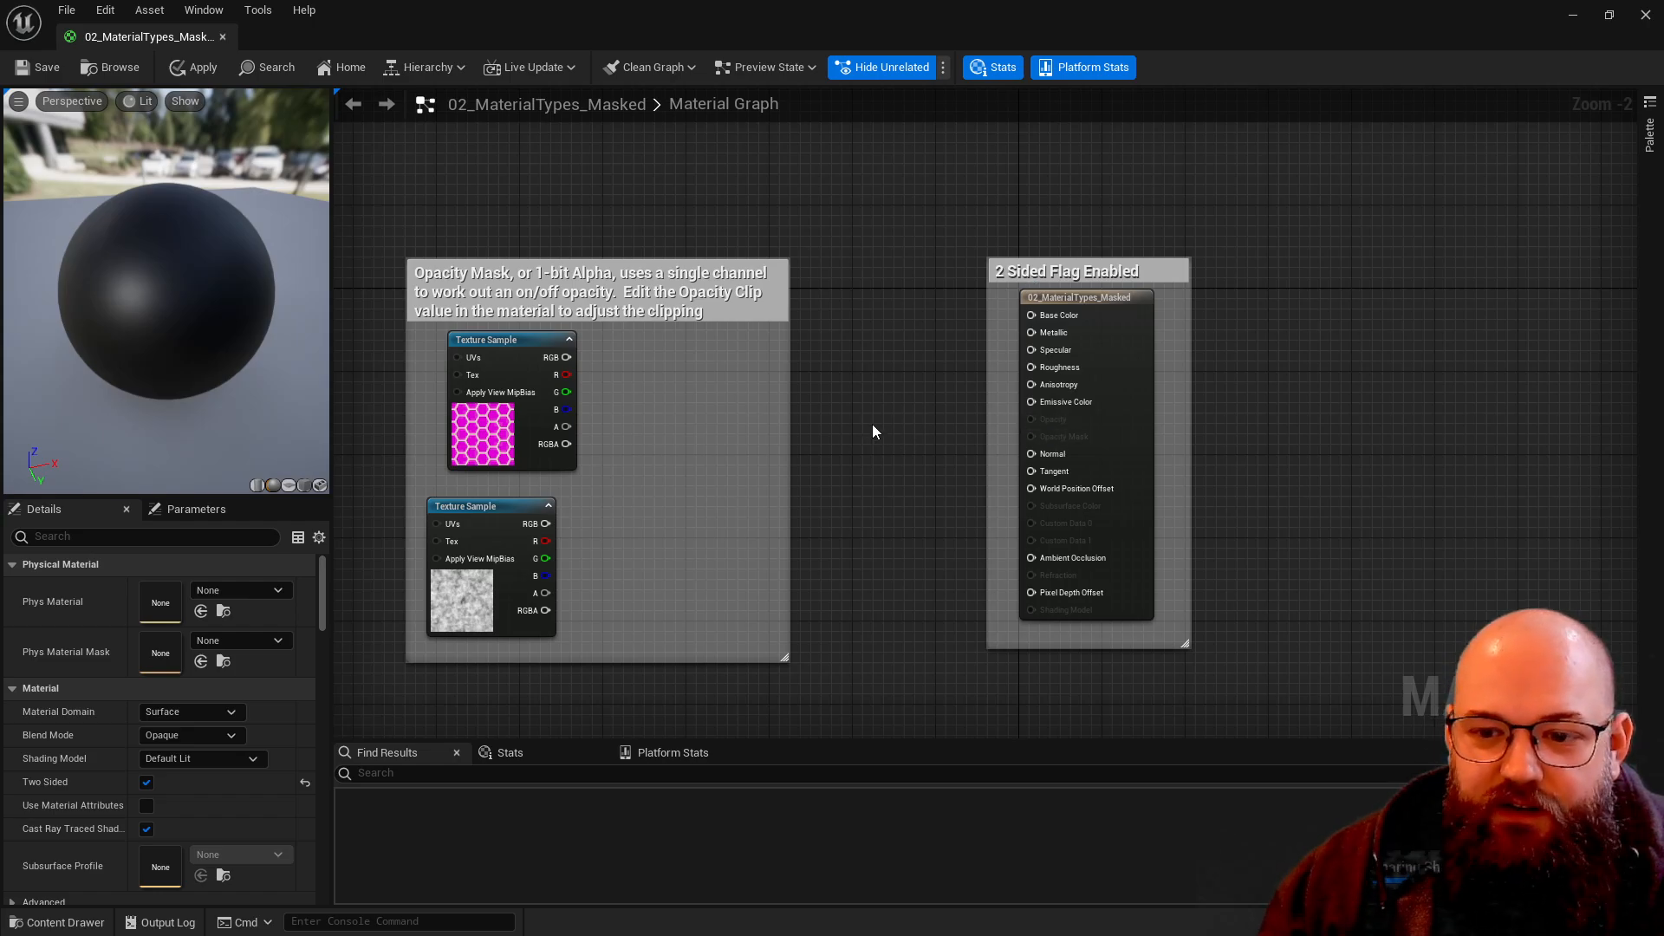
pyautogui.click(177, 735)
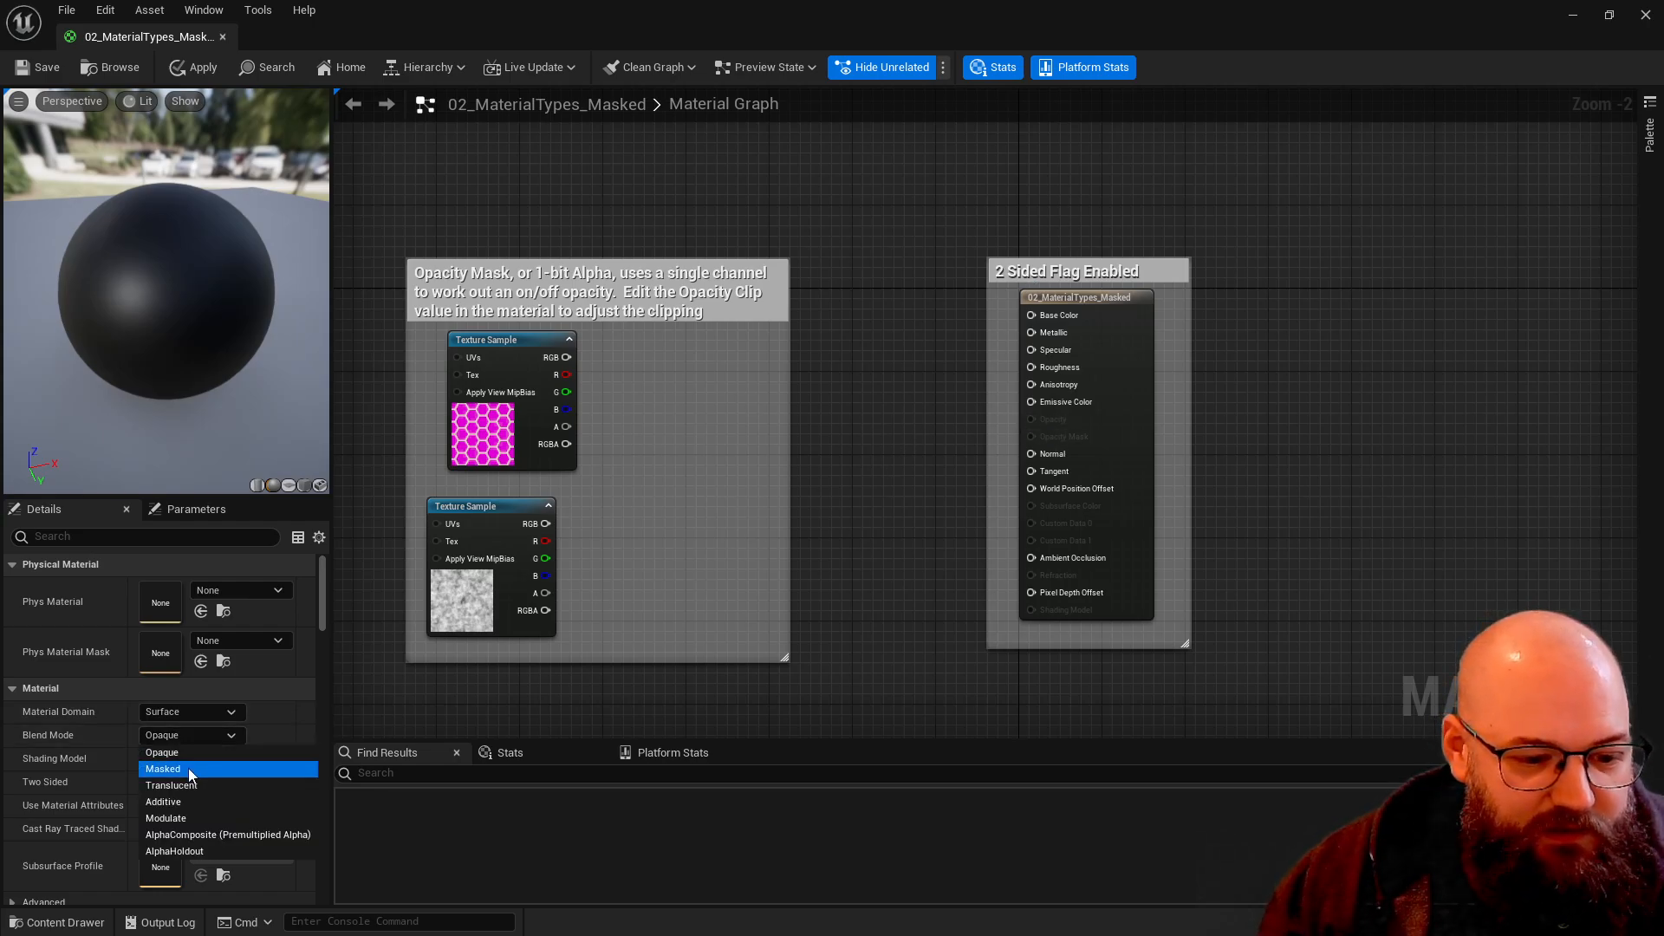
pyautogui.click(189, 768)
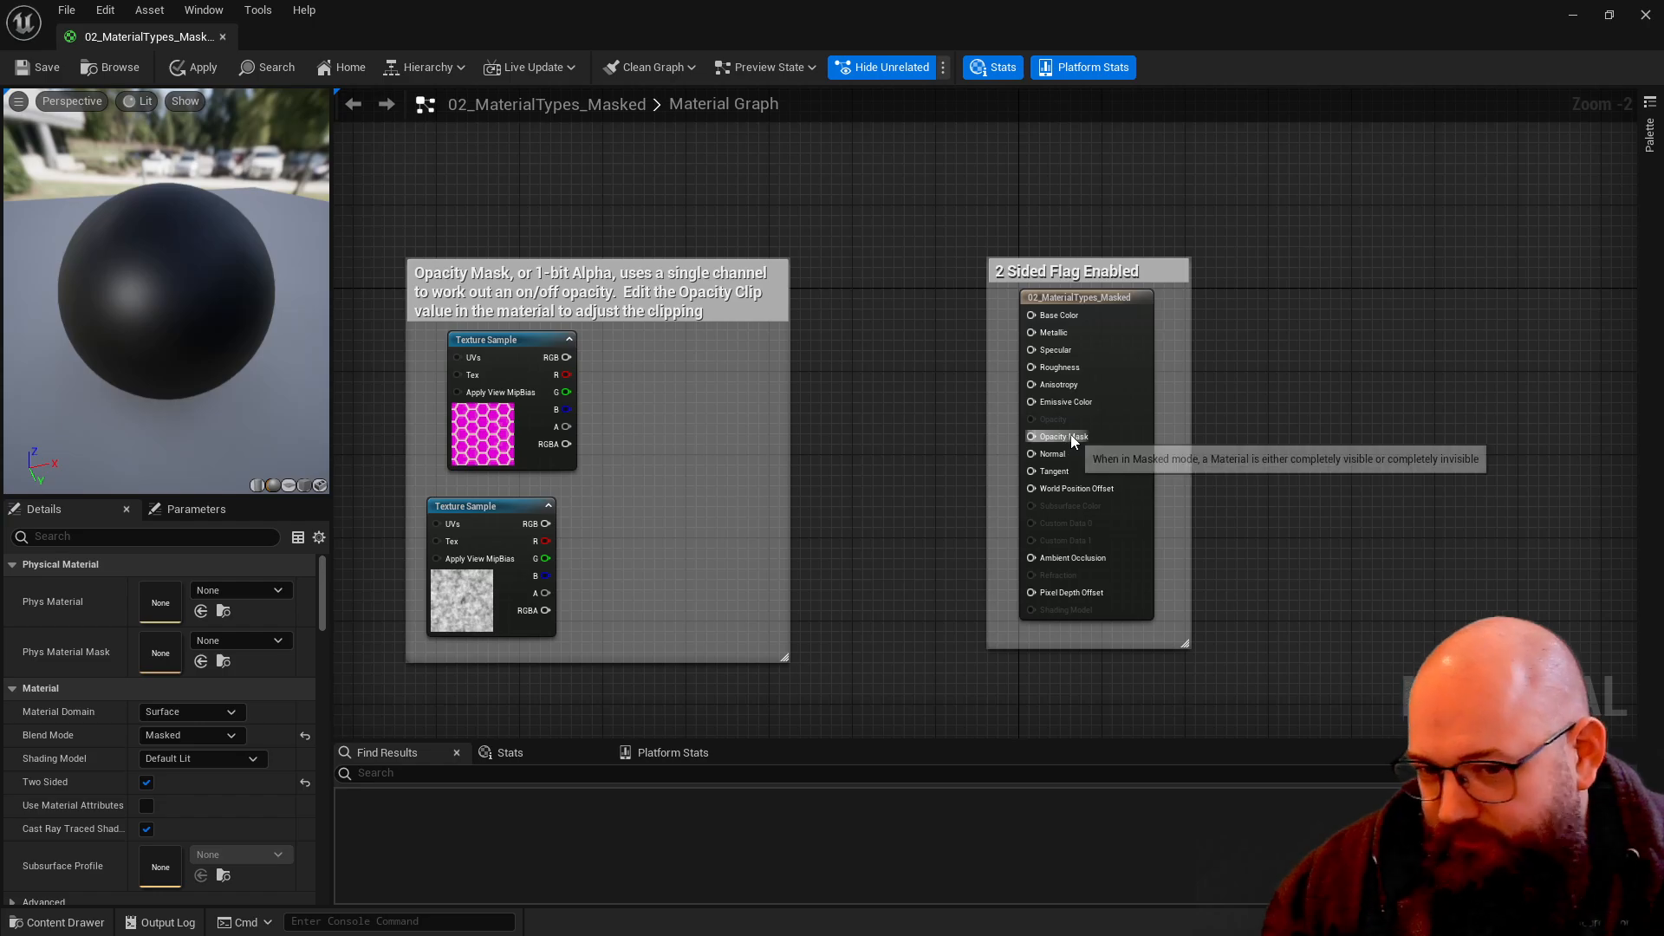
# Connect the hexagon texture's red channel to Opacity Mask, and move that connection to its green channel.
pyautogui.moveTo(1031, 436); pyautogui.dragTo(562, 376)
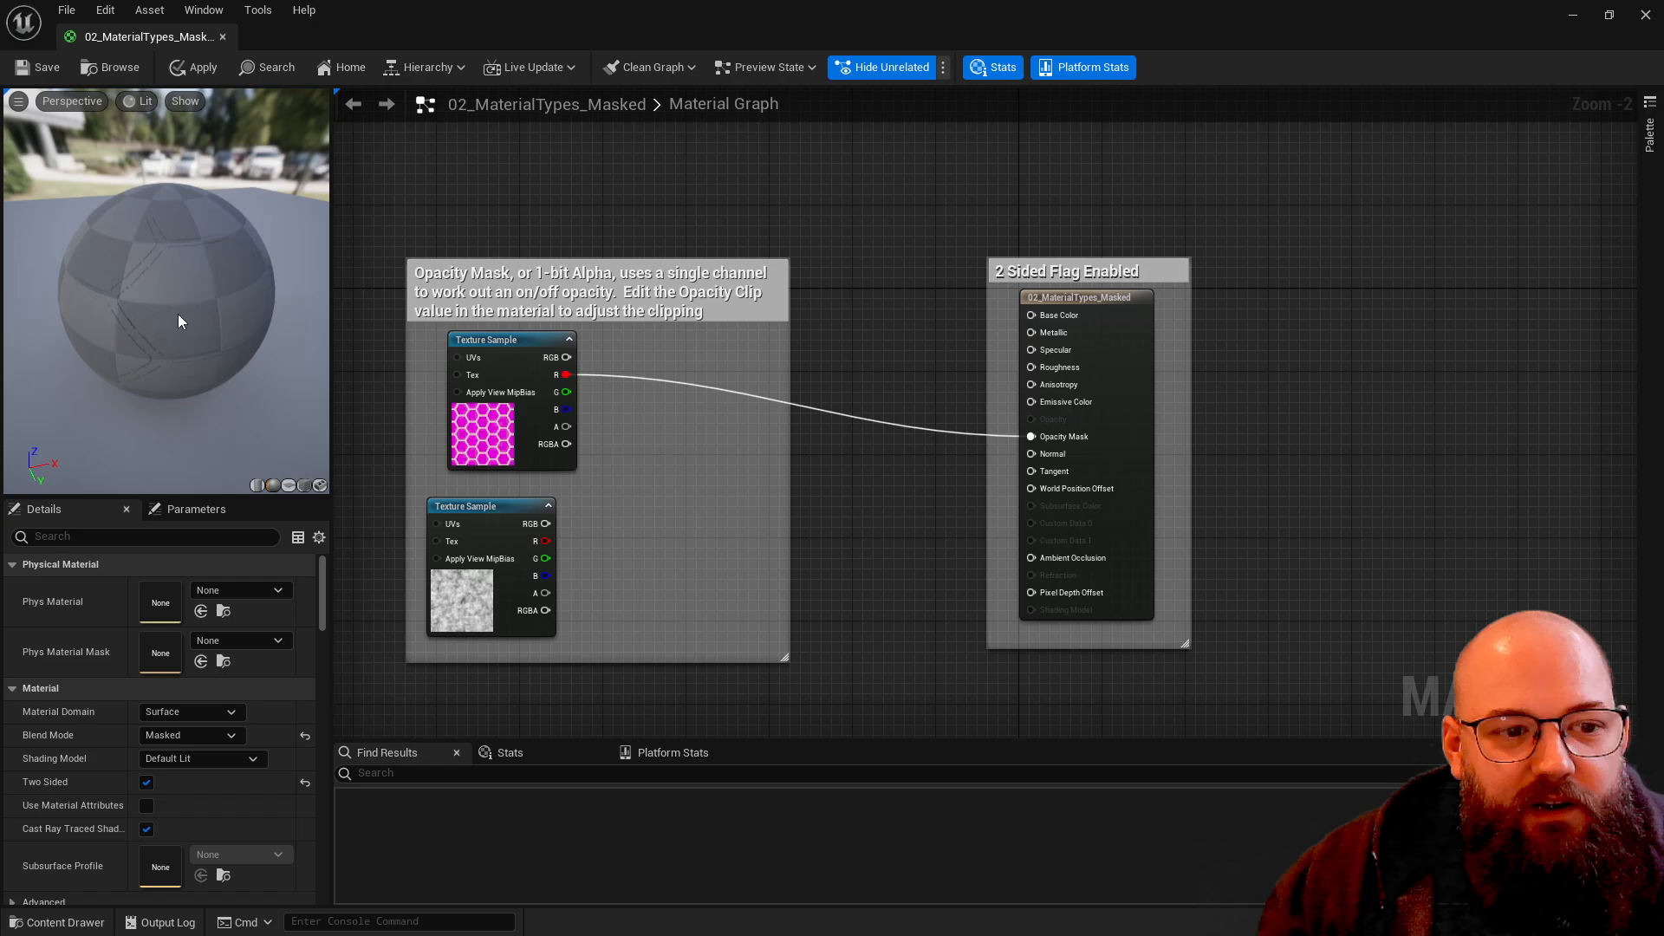
pyautogui.moveTo(179, 319)
pyautogui.mouseDown()
pyautogui.moveTo(179, 295)
pyautogui.moveTo(231, 300)
pyautogui.moveTo(198, 305)
pyautogui.mouseUp()
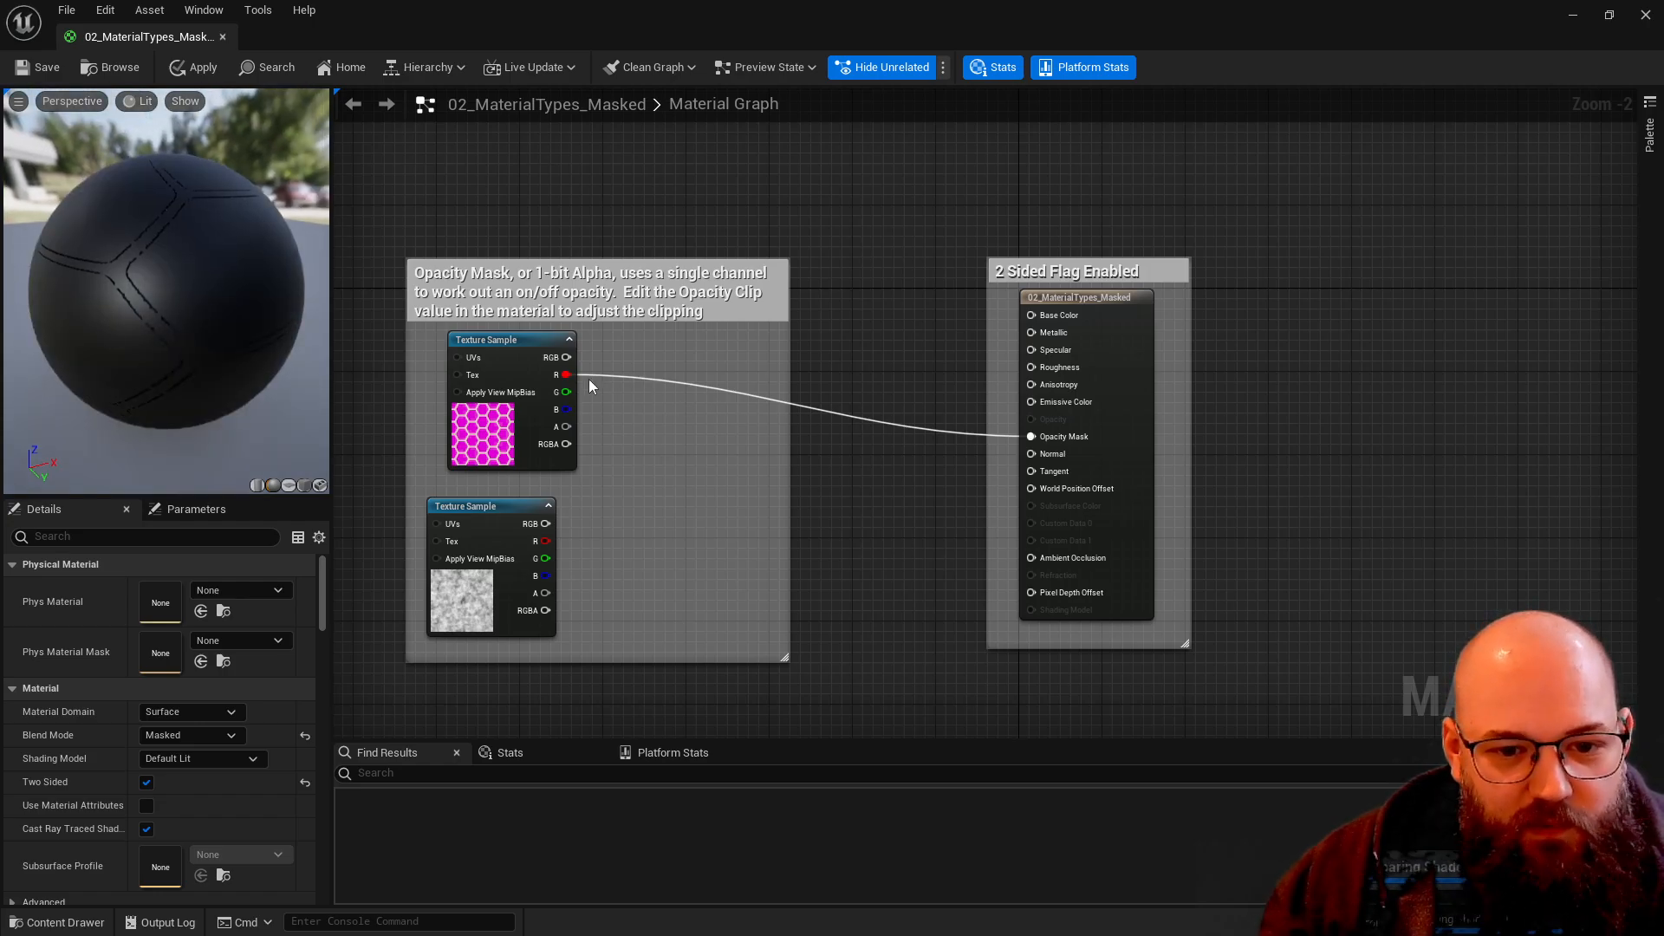
pyautogui.keyDown('ctrl'); pyautogui.moveTo(565, 375); pyautogui.dragTo(565, 392); pyautogui.keyUp('ctrl')
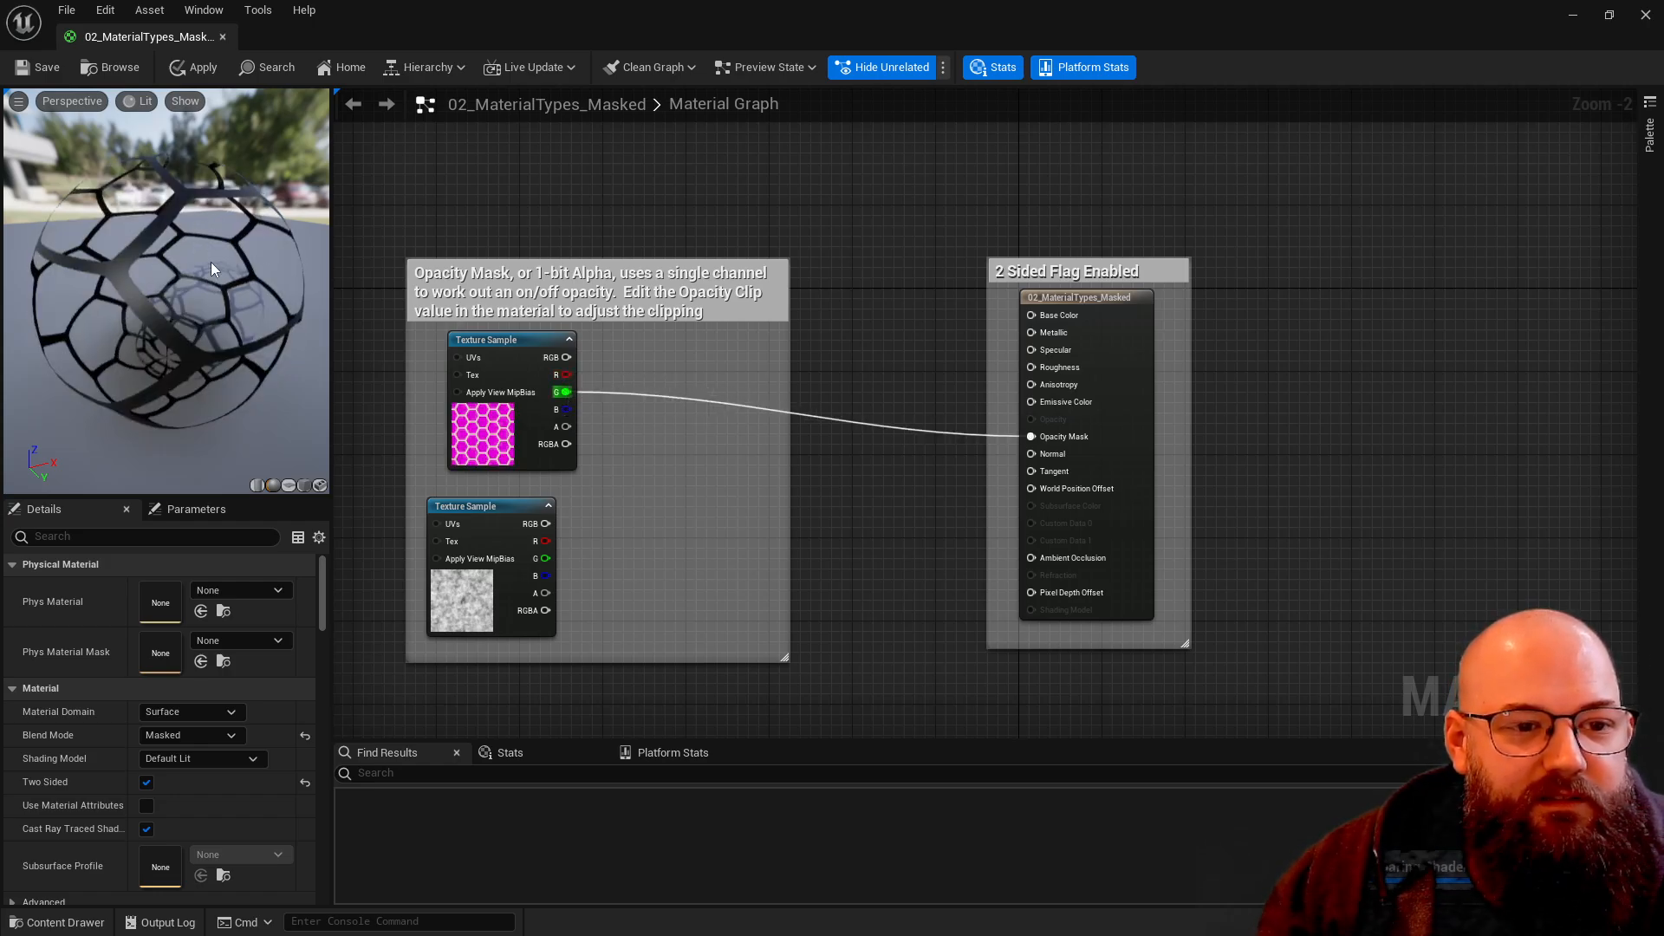
# Open the hexagon texture used by the upper Texture Sample, view only its green channel, and return to the material graph.
pyautogui.click(490, 426)
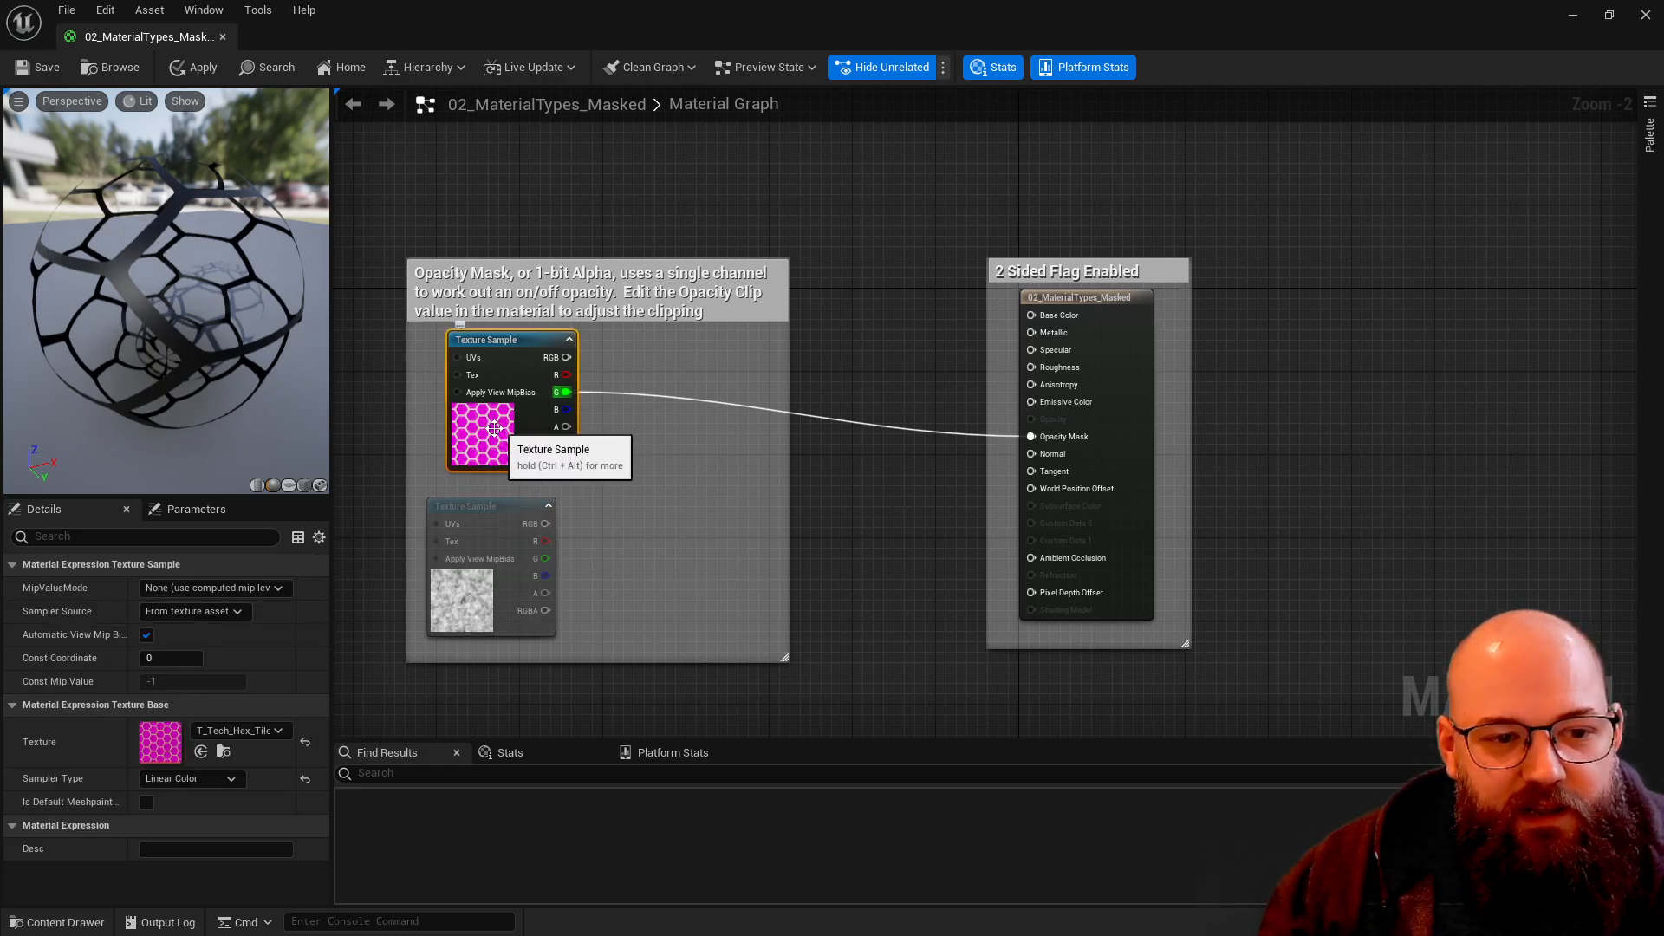
pyautogui.doubleClick(161, 742)
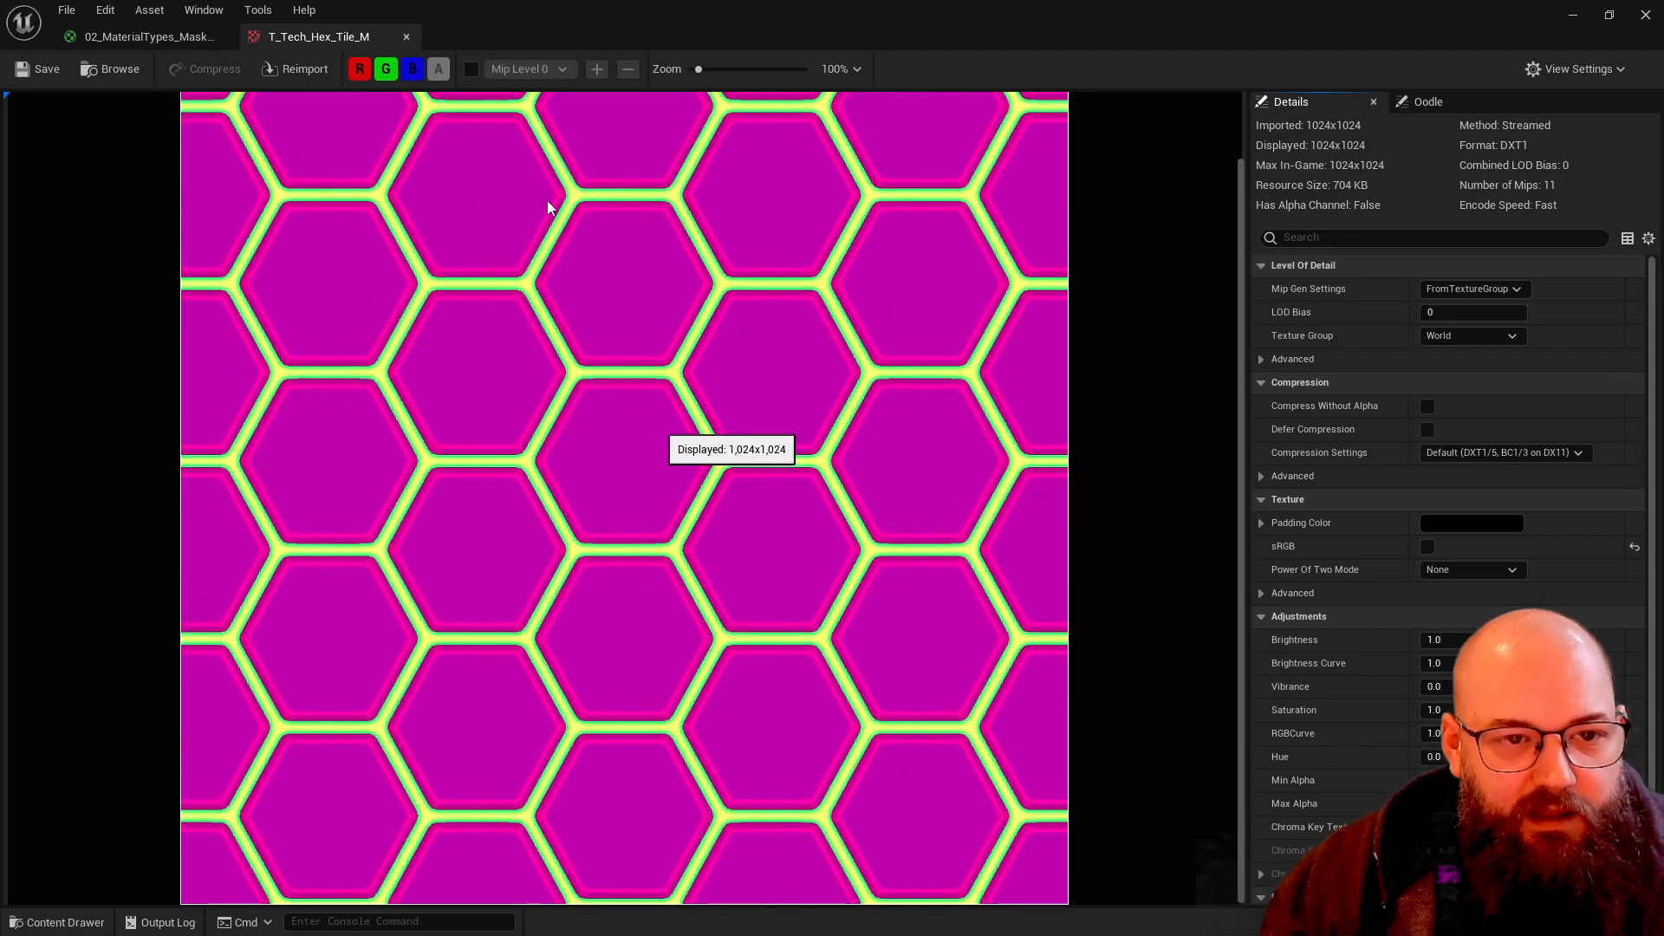
pyautogui.click(361, 70)
pyautogui.click(412, 70)
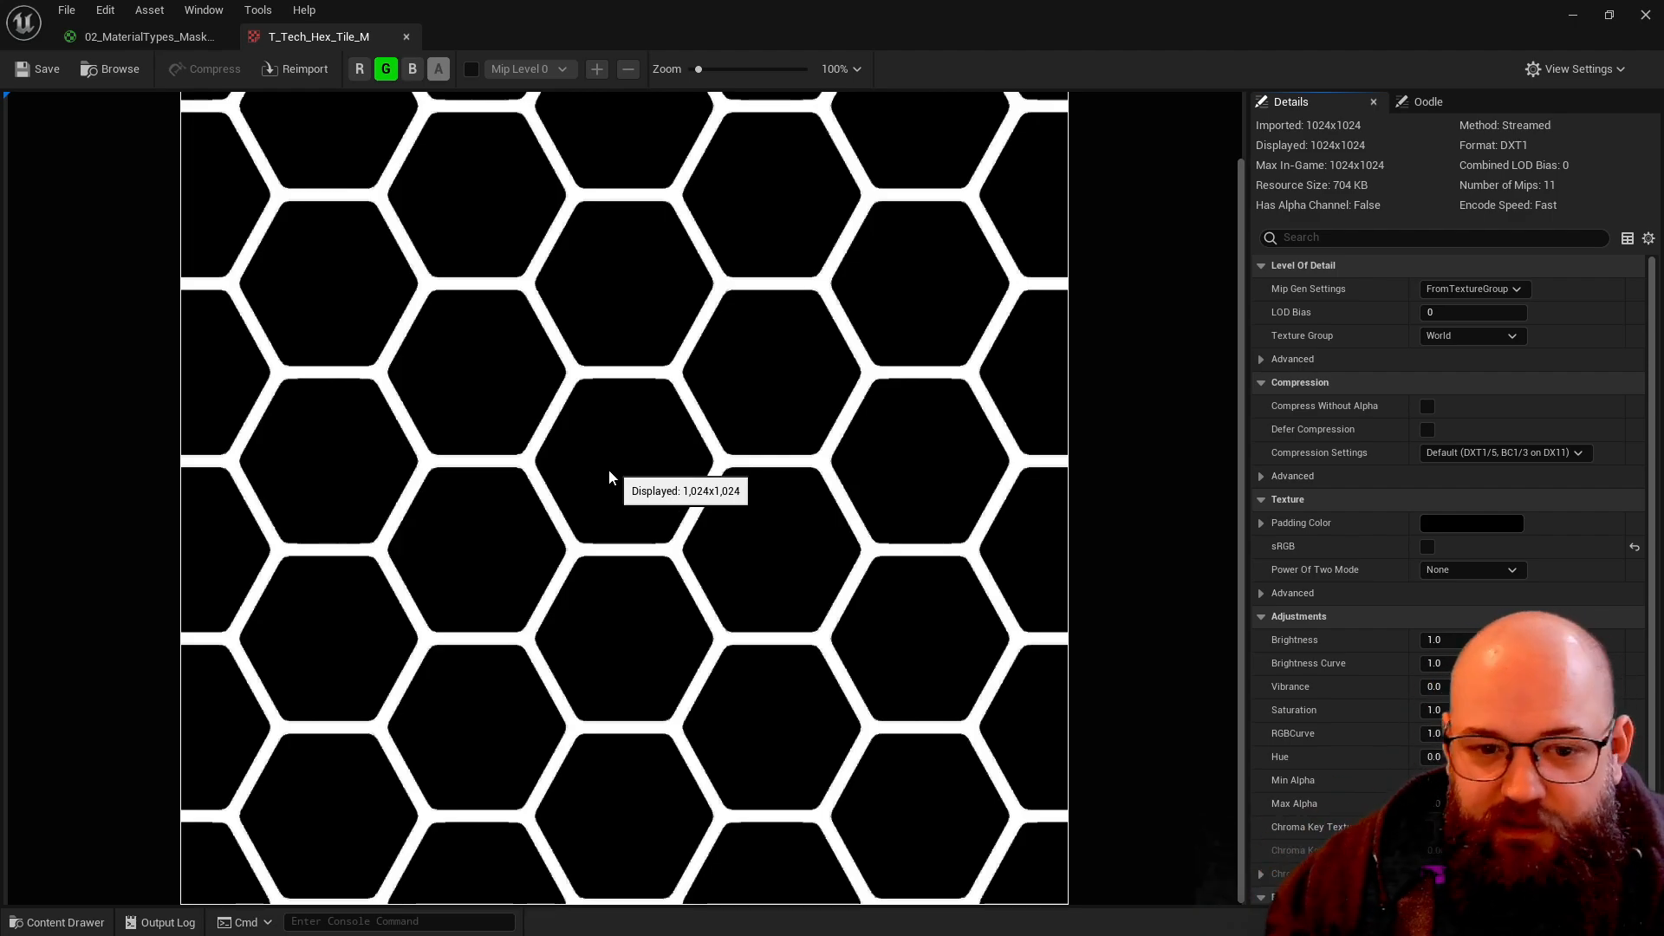
pyautogui.click(158, 38)
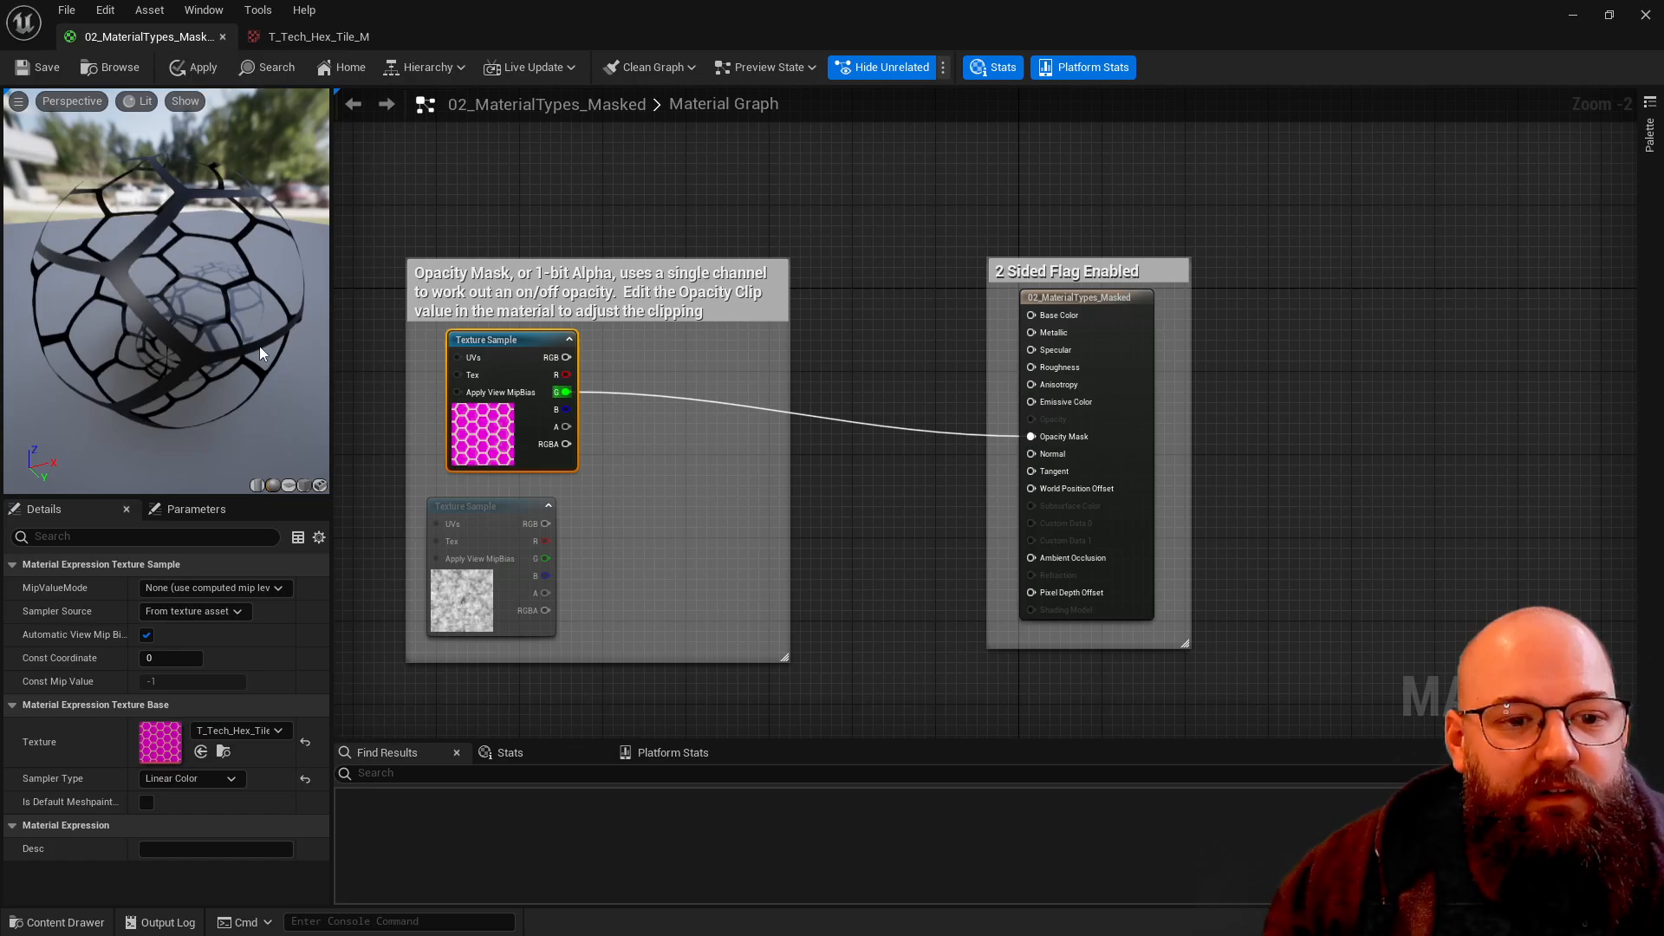
# Move the Opacity Mask connection from the hexagon texture to the green channel of the grey noise Texture Sample.
pyautogui.moveTo(130, 271); pyautogui.dragTo(165, 239)
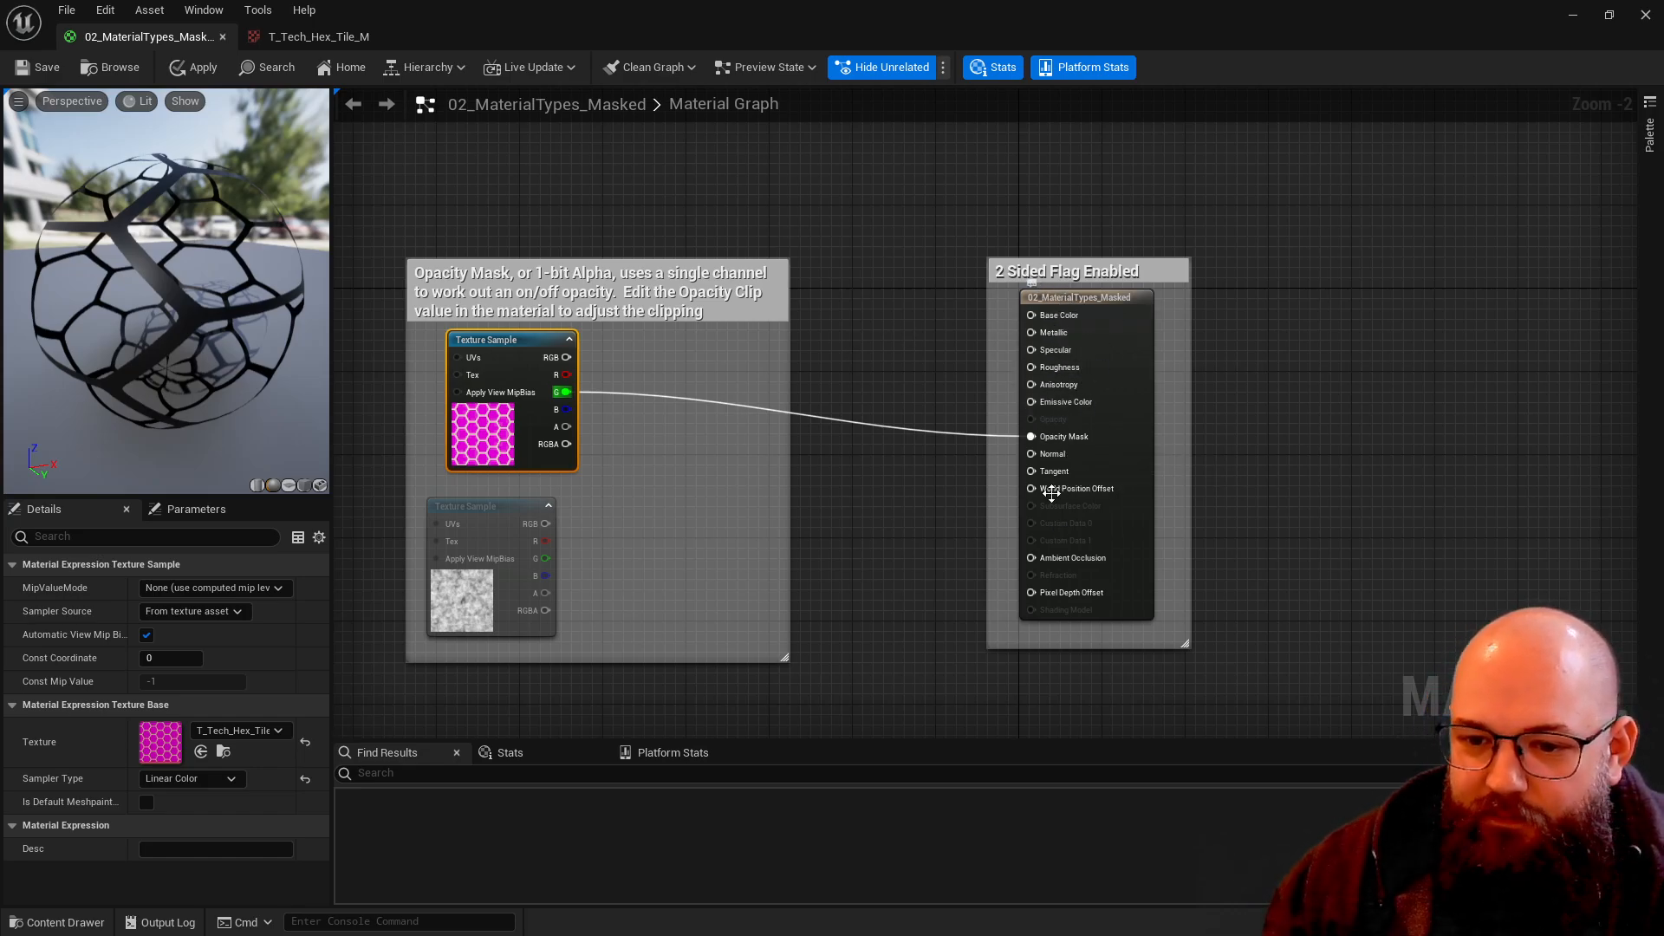
pyautogui.moveTo(86, 247); pyautogui.dragTo(247, 190)
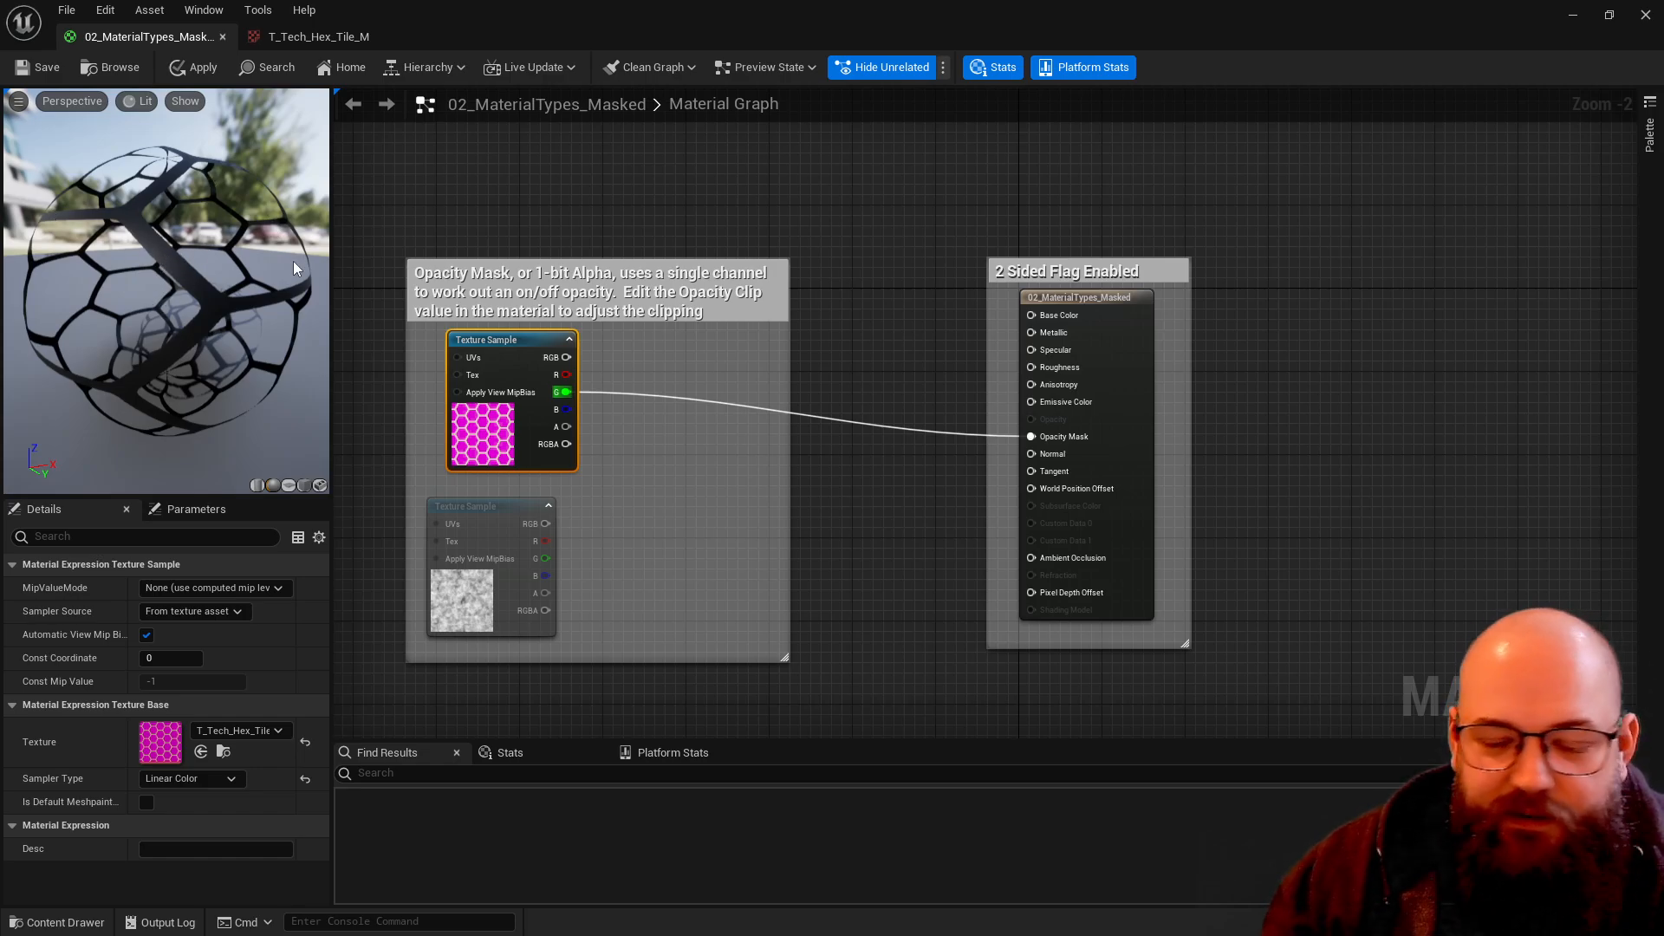
pyautogui.click(609, 547)
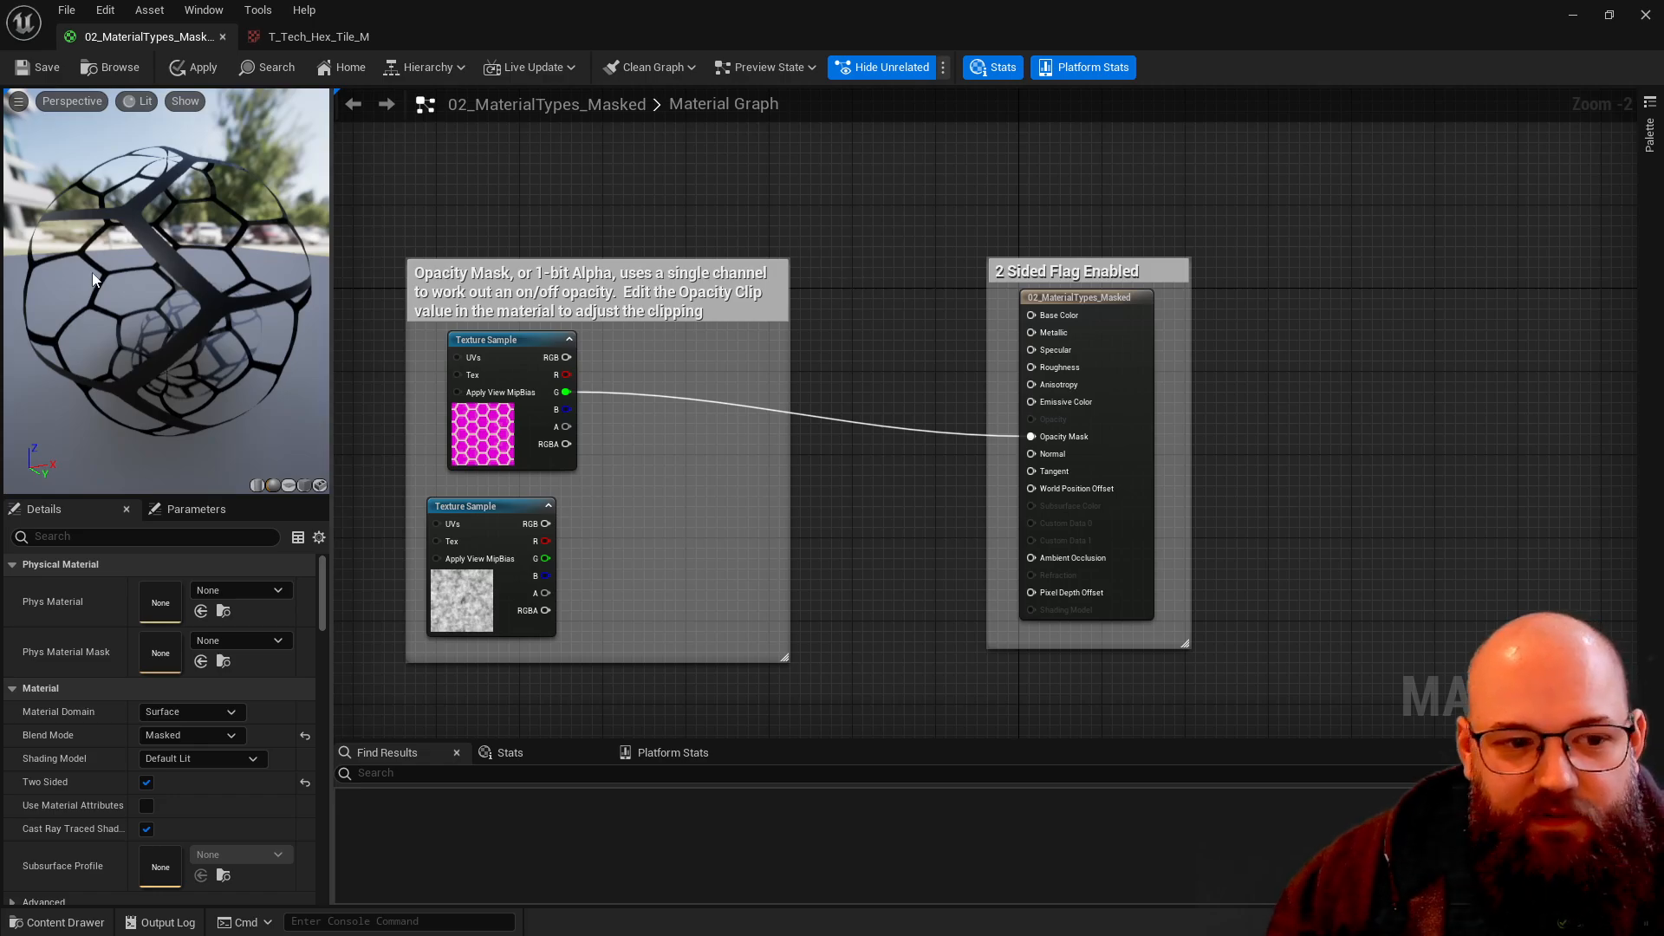
pyautogui.moveTo(223, 264)
pyautogui.mouseDown()
pyautogui.moveTo(174, 260)
pyautogui.moveTo(228, 271)
pyautogui.mouseUp()
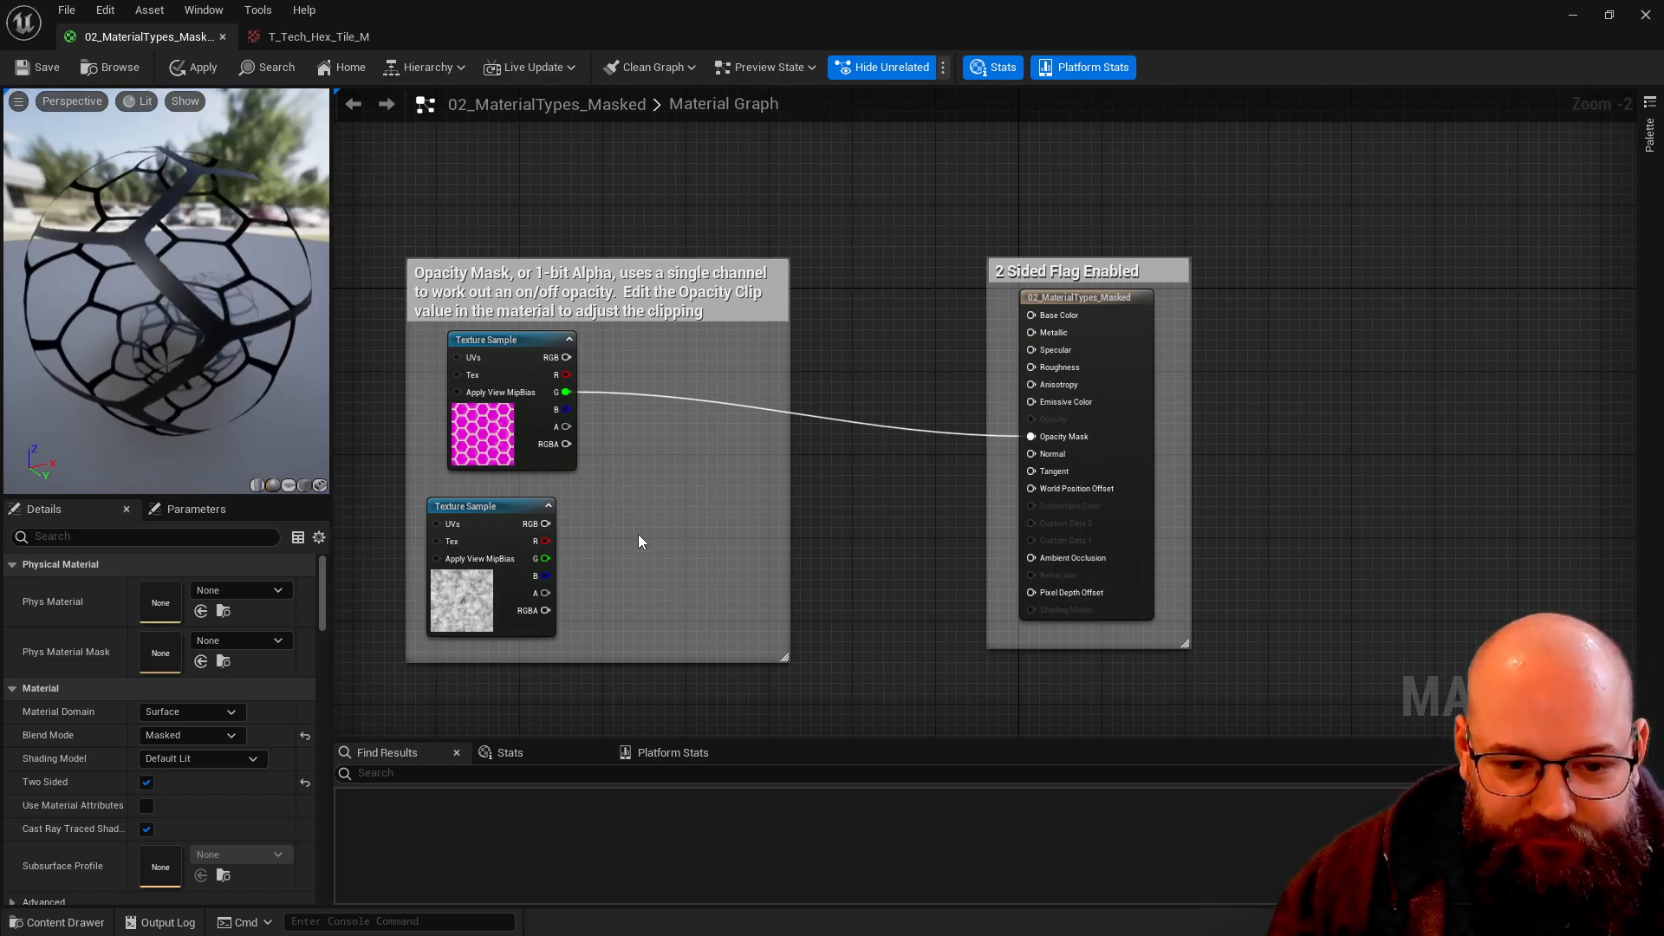
pyautogui.keyDown('ctrl'); pyautogui.moveTo(566, 392); pyautogui.dragTo(546, 558); pyautogui.keyUp('ctrl')
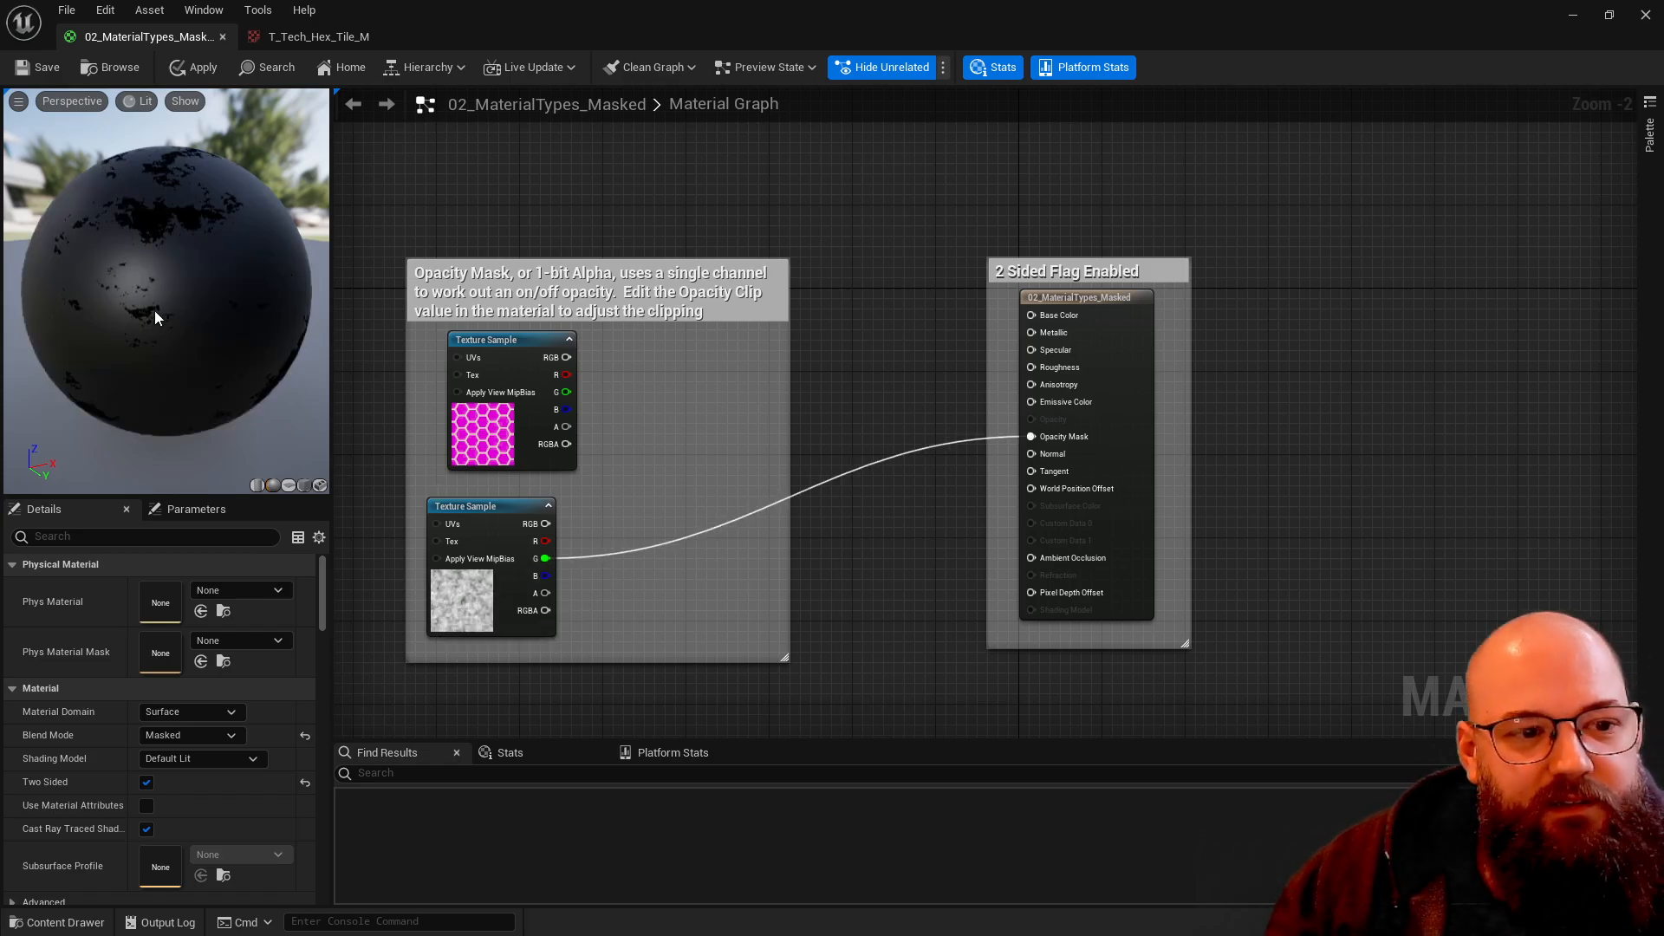
pyautogui.moveTo(154, 310); pyautogui.dragTo(170, 236)
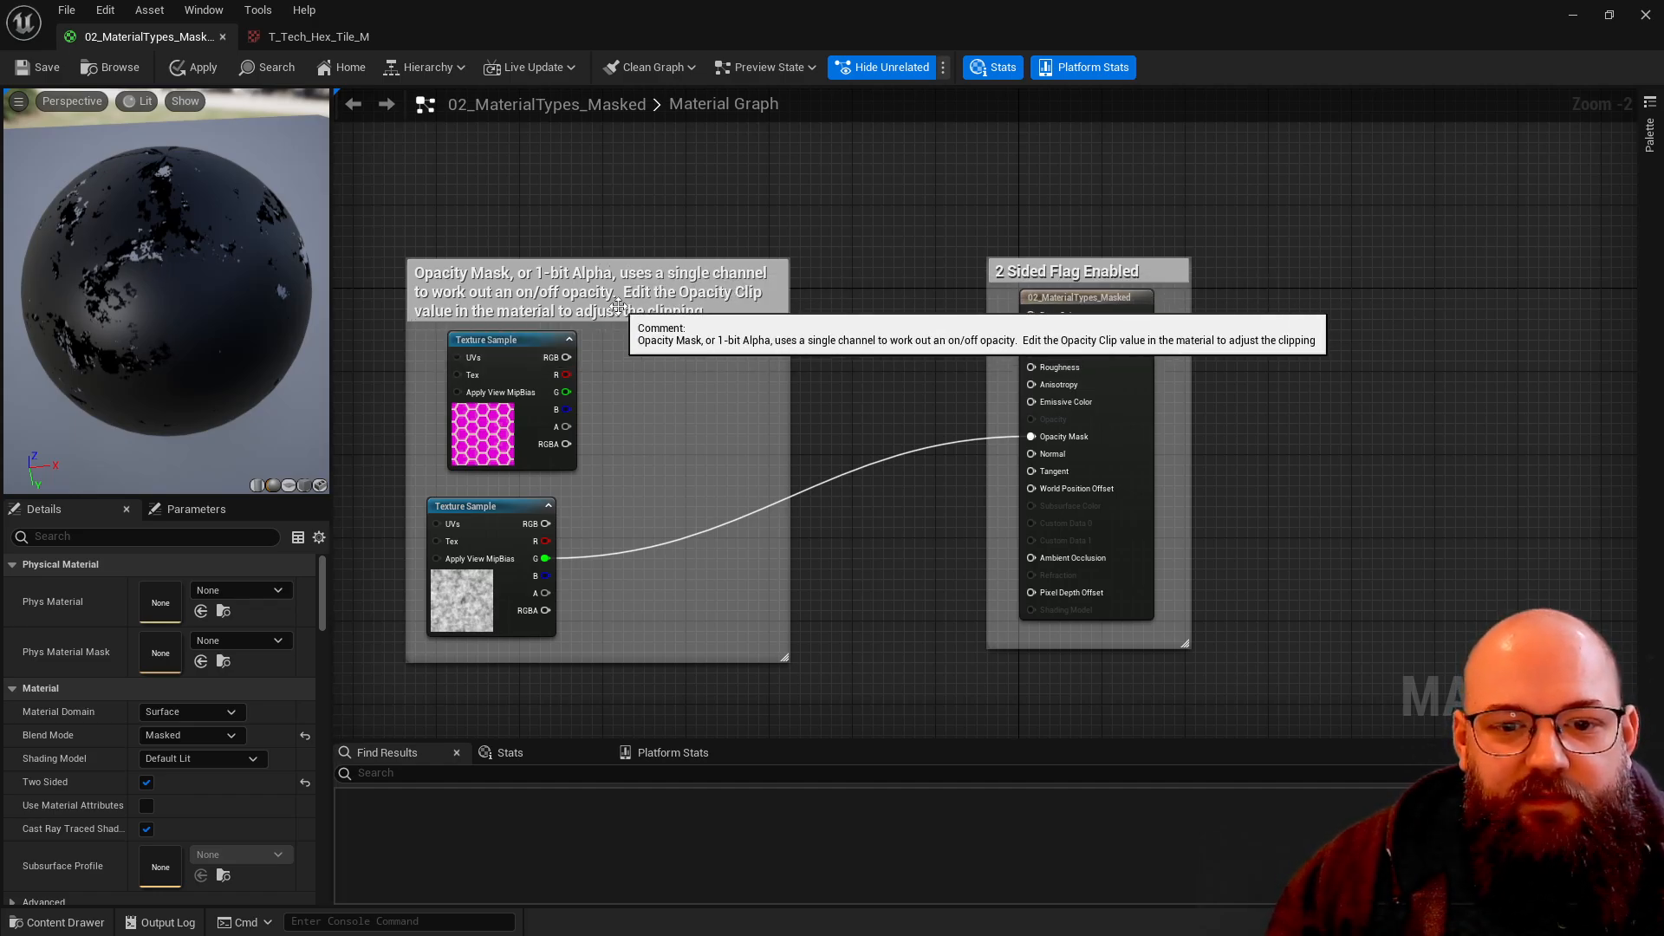
# Filter the material's properties by "clip" to find the Opacity Mask Clip Value.
pyautogui.click(1081, 313)
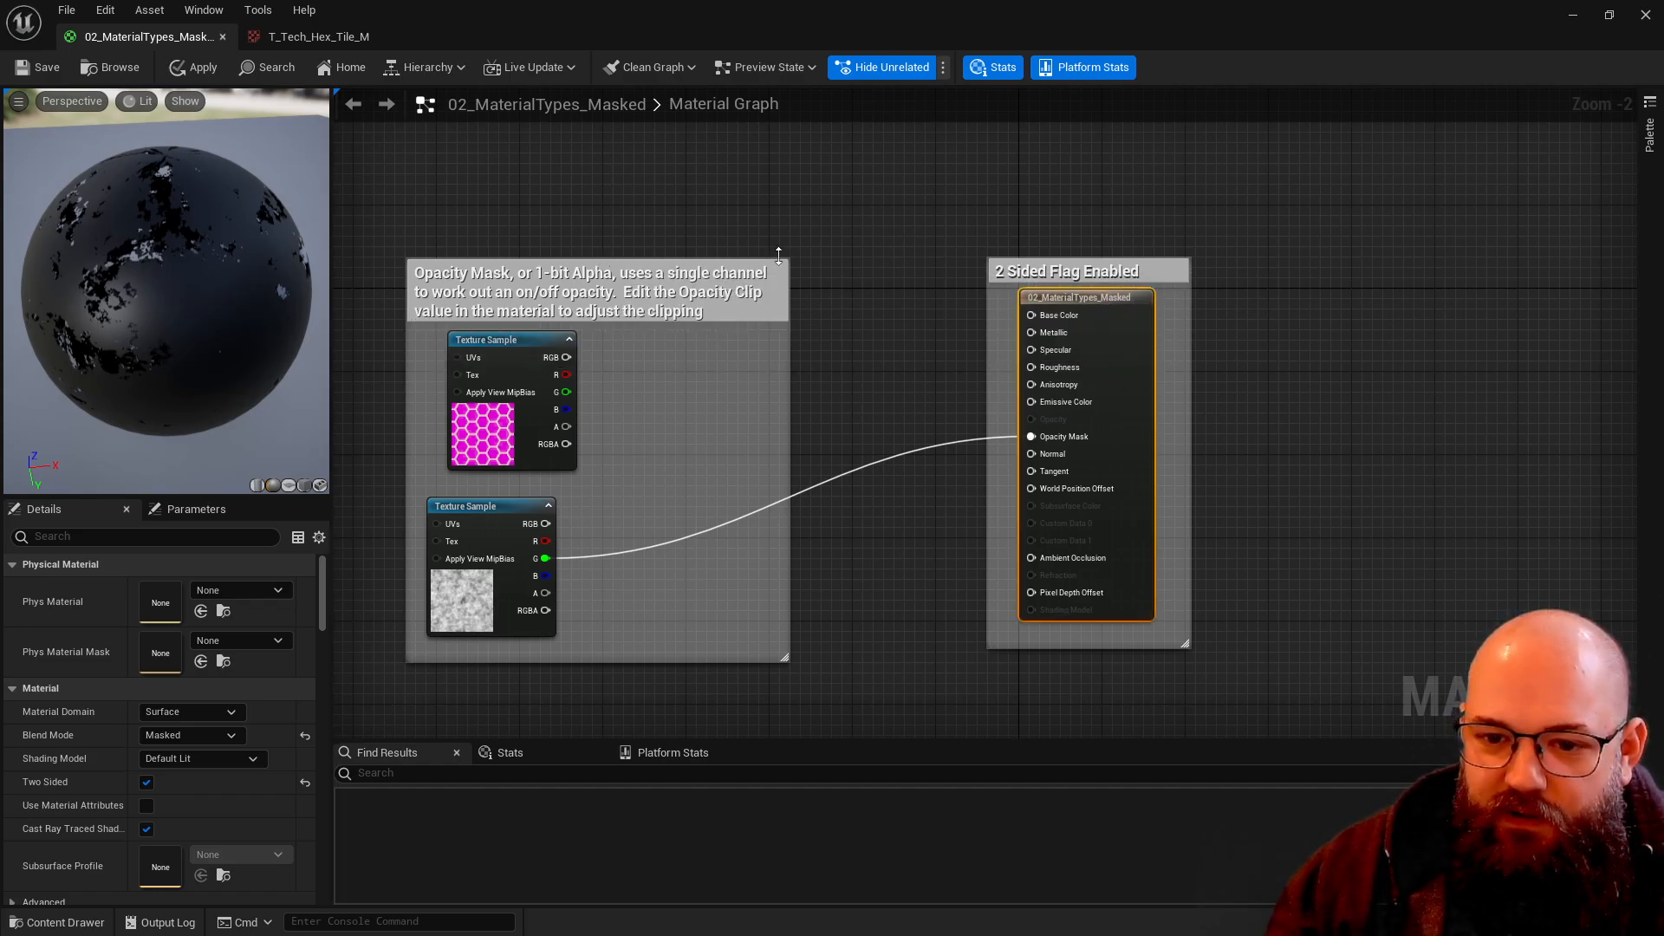
pyautogui.click(926, 403)
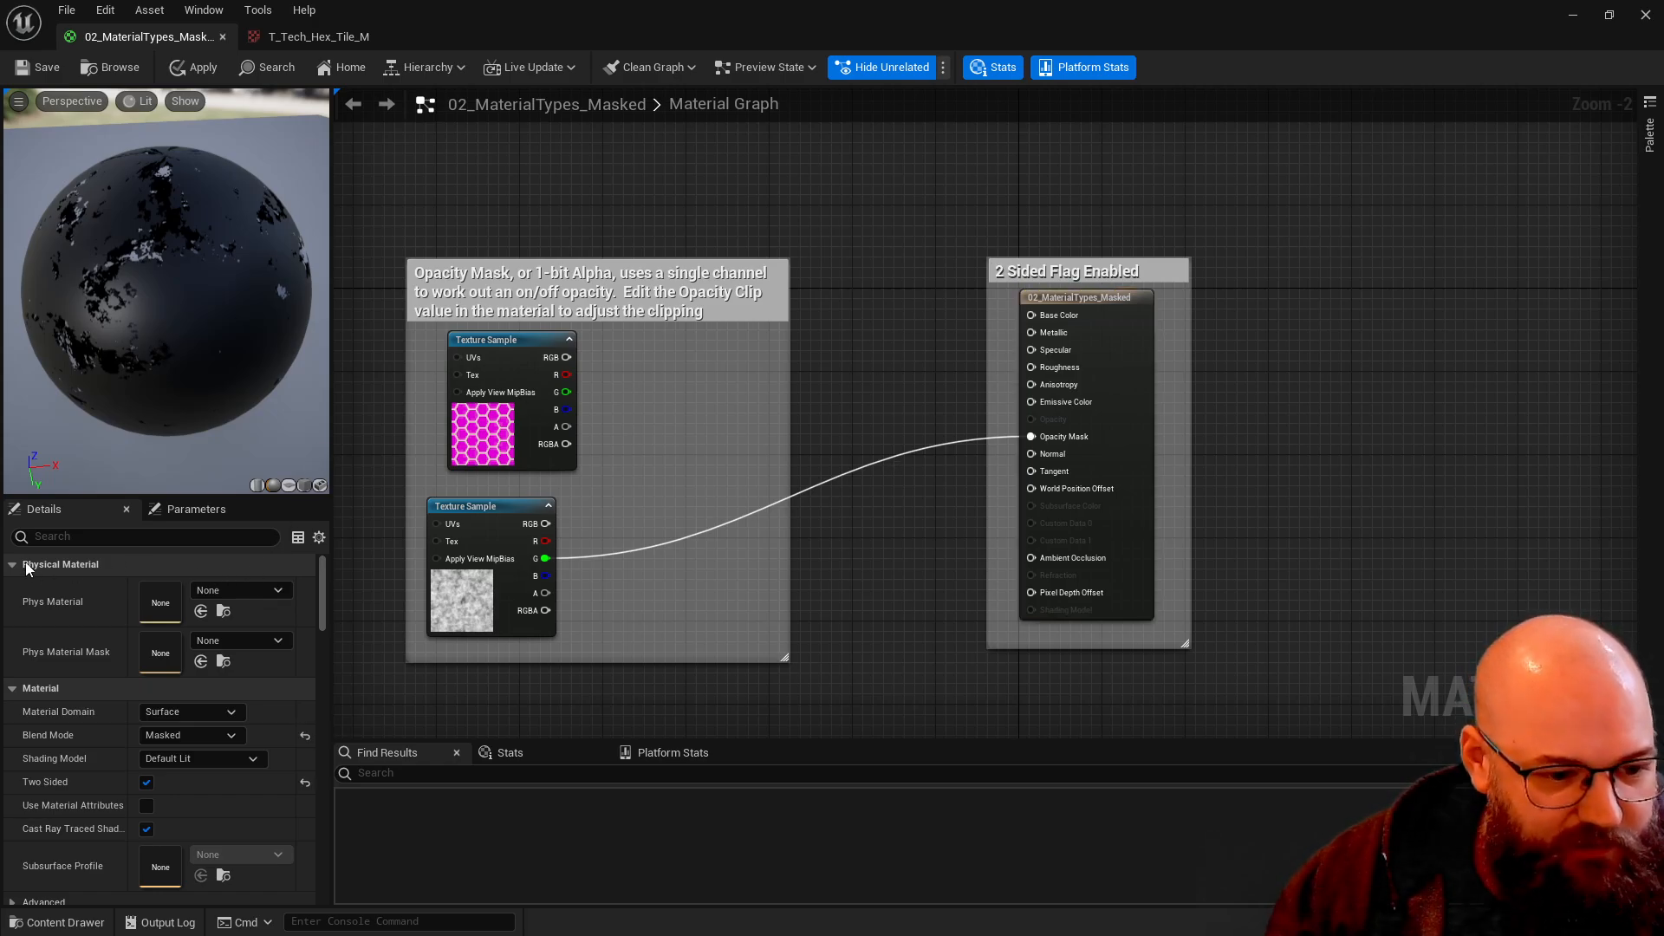
pyautogui.click(102, 537)
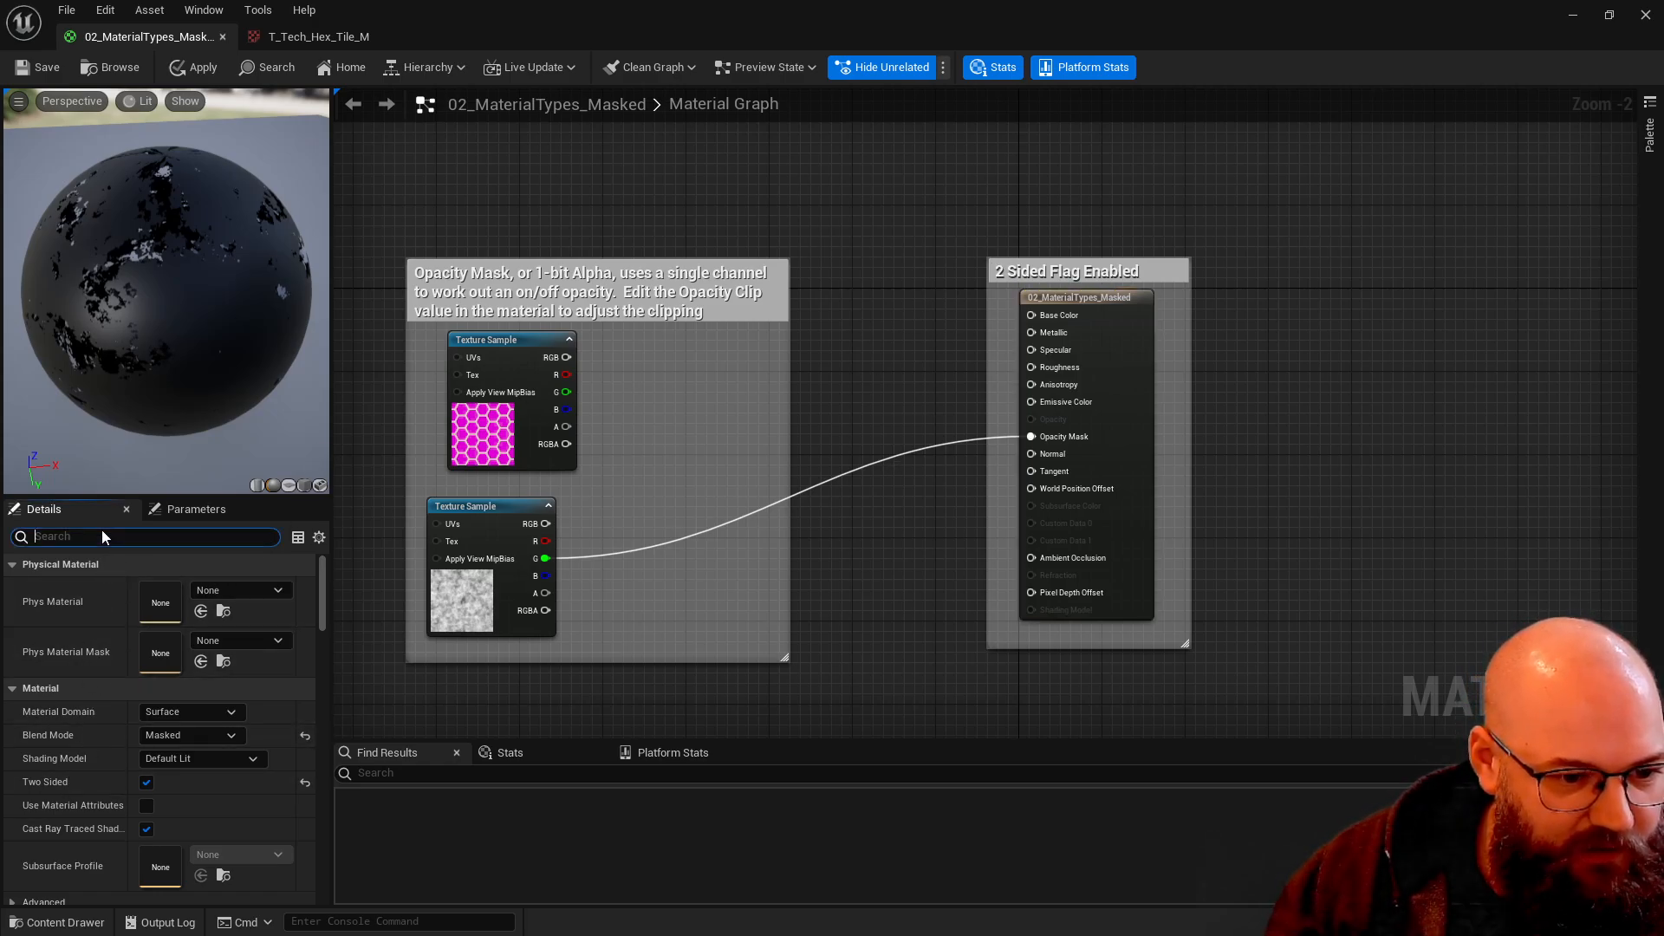
pyautogui.write('clip')
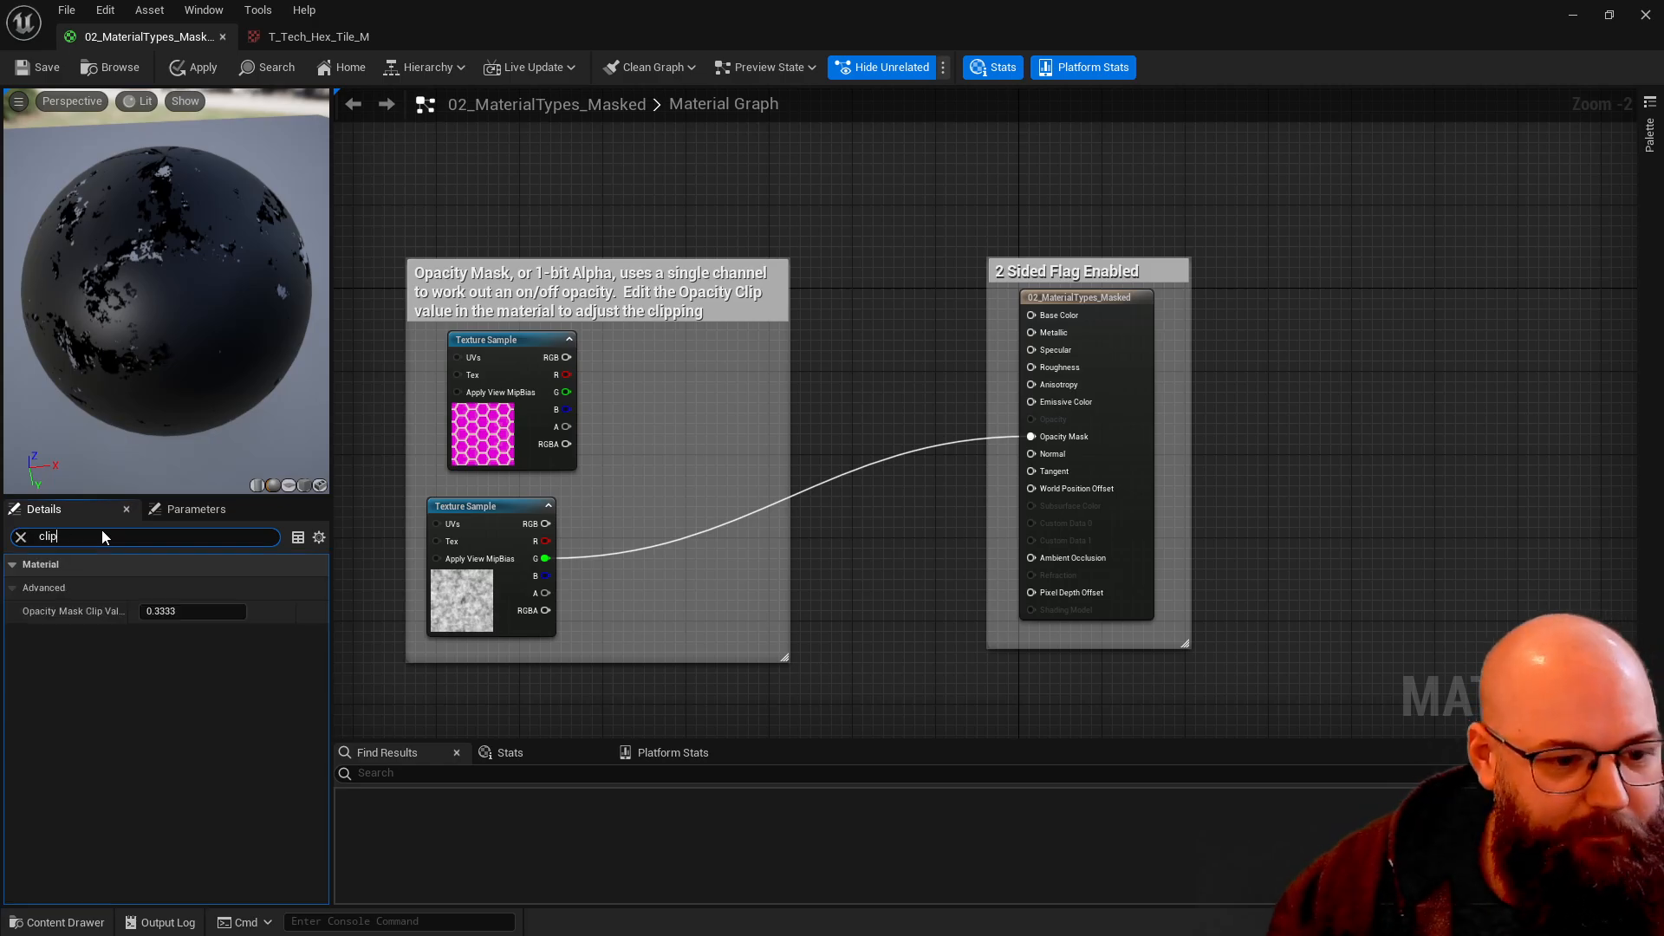
pyautogui.moveTo(111, 612)
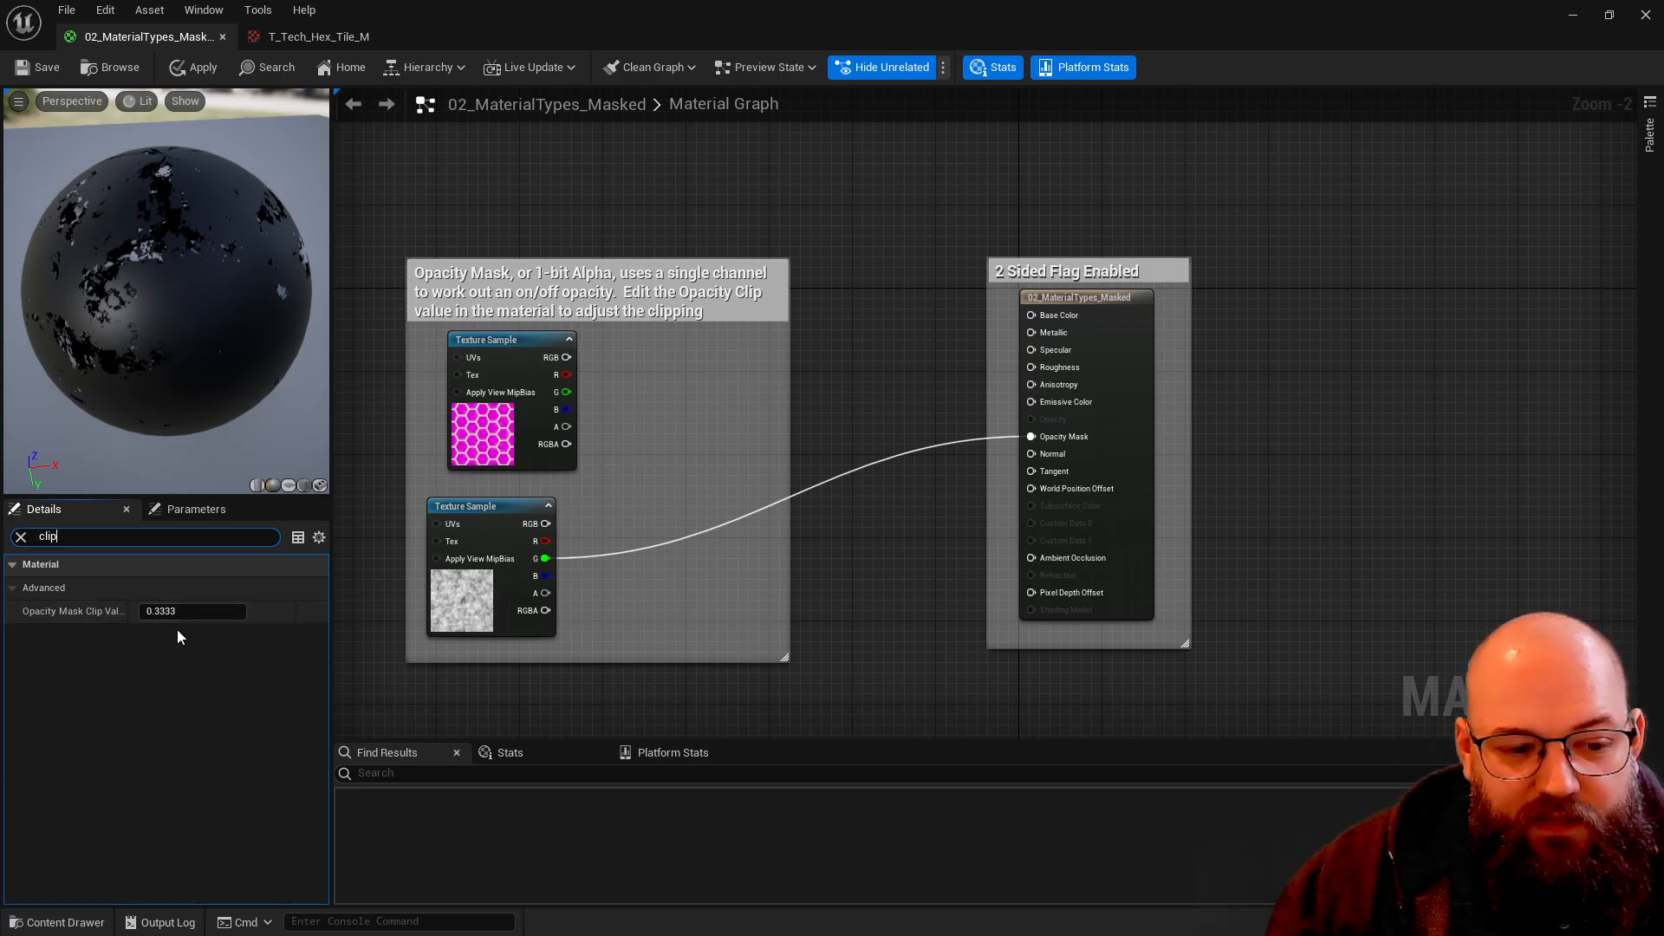
# Set the Opacity Mask Clip Value to 0.5 and inspect the masking on the preview sphere.
pyautogui.press('Tab')
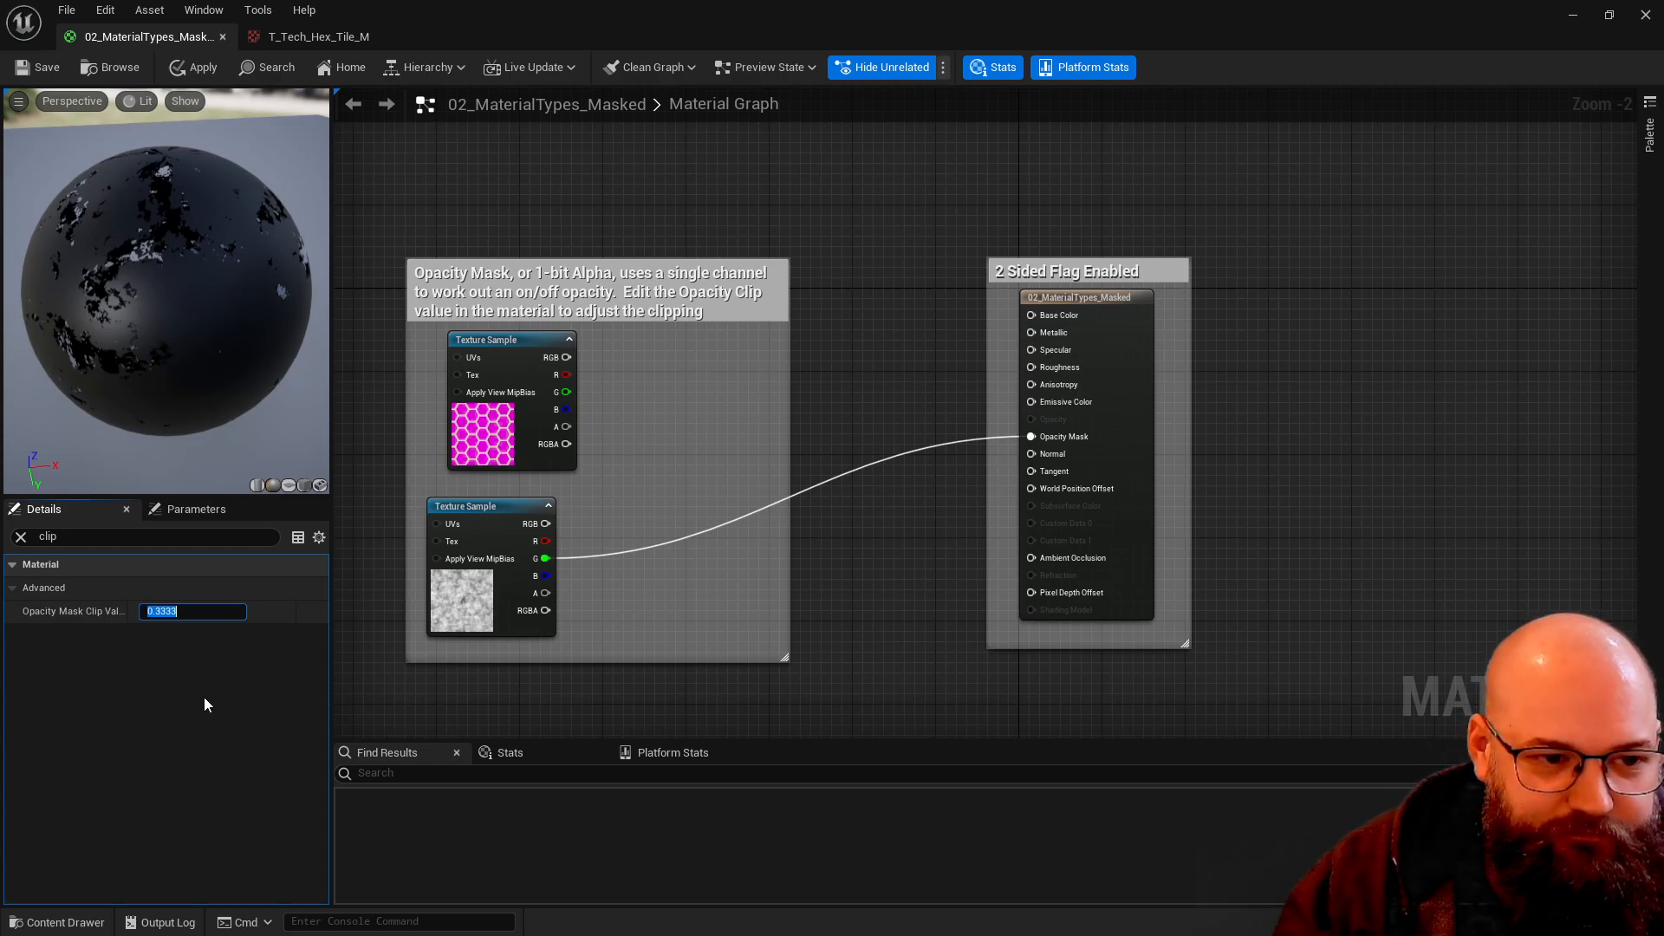
pyautogui.write('0.5')
pyautogui.press('Return')
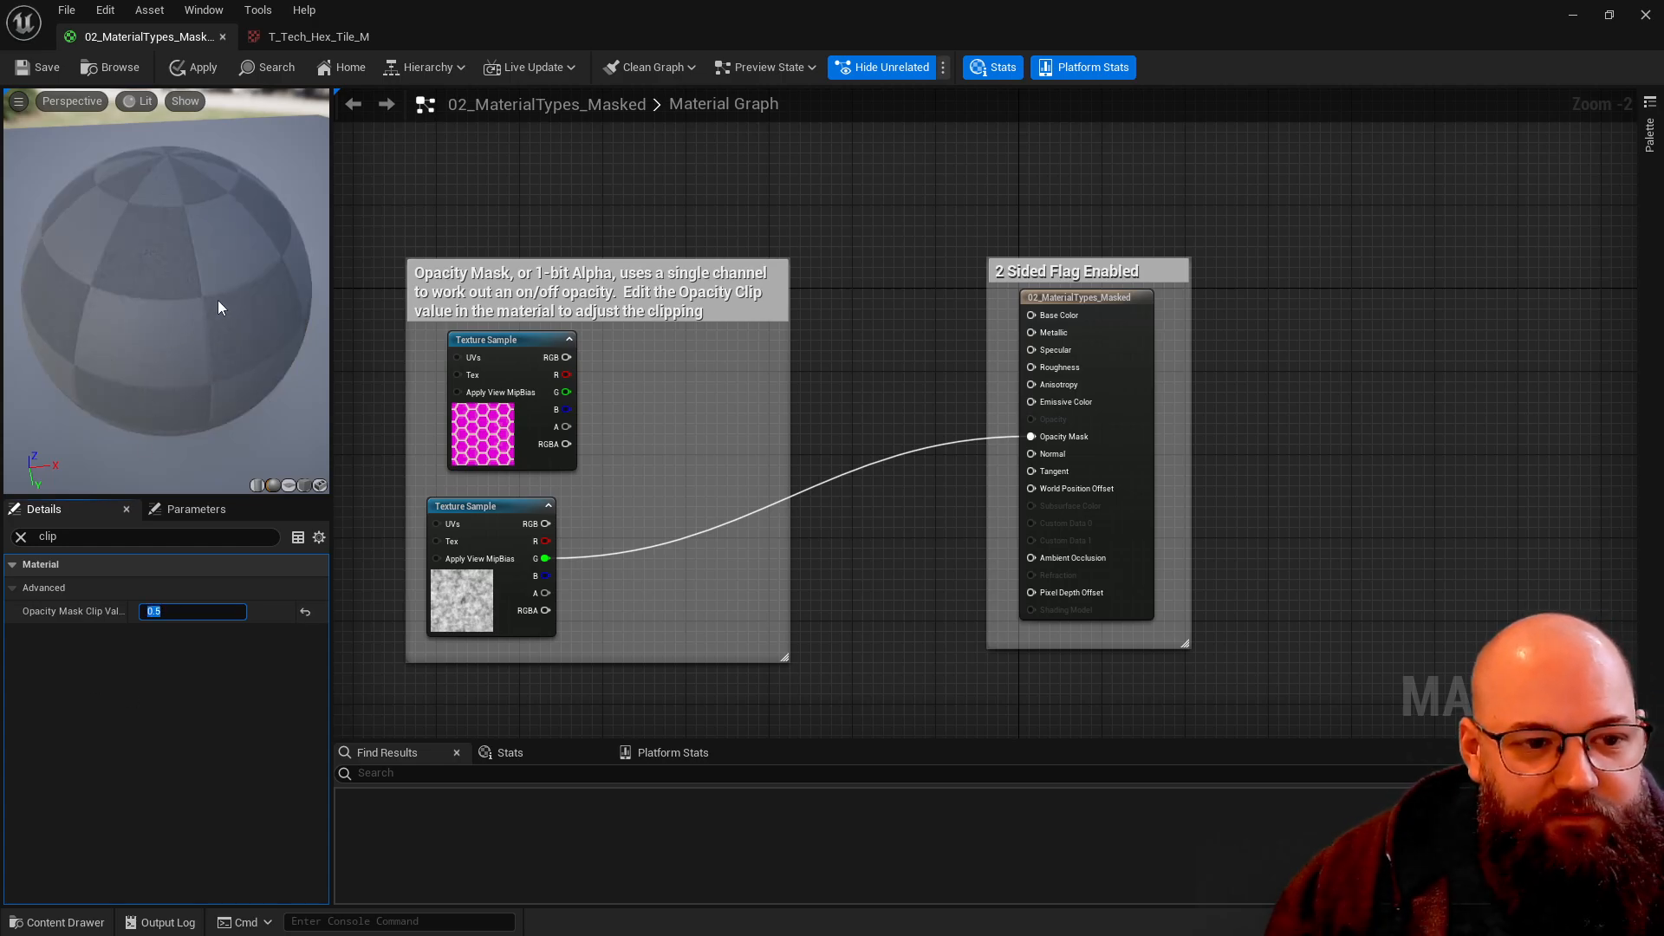
pyautogui.moveTo(168, 294); pyautogui.dragTo(117, 392)
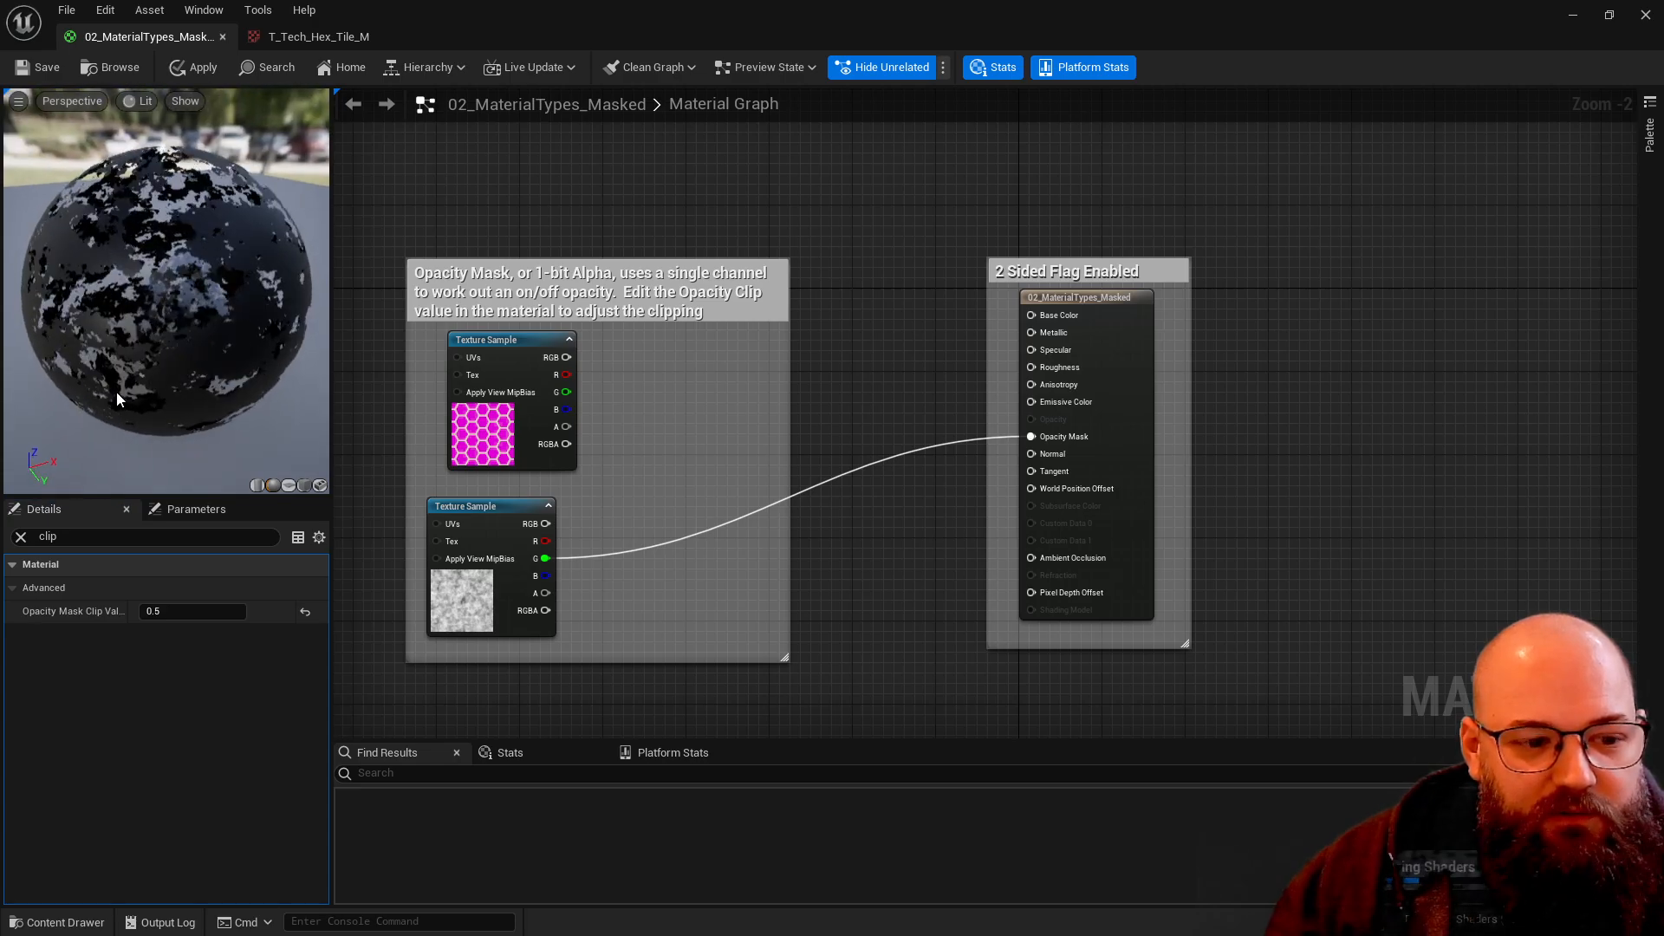
# Set the Opacity Mask Clip Value to 0.85 and inspect the masking on the preview sphere.
pyautogui.click(173, 611)
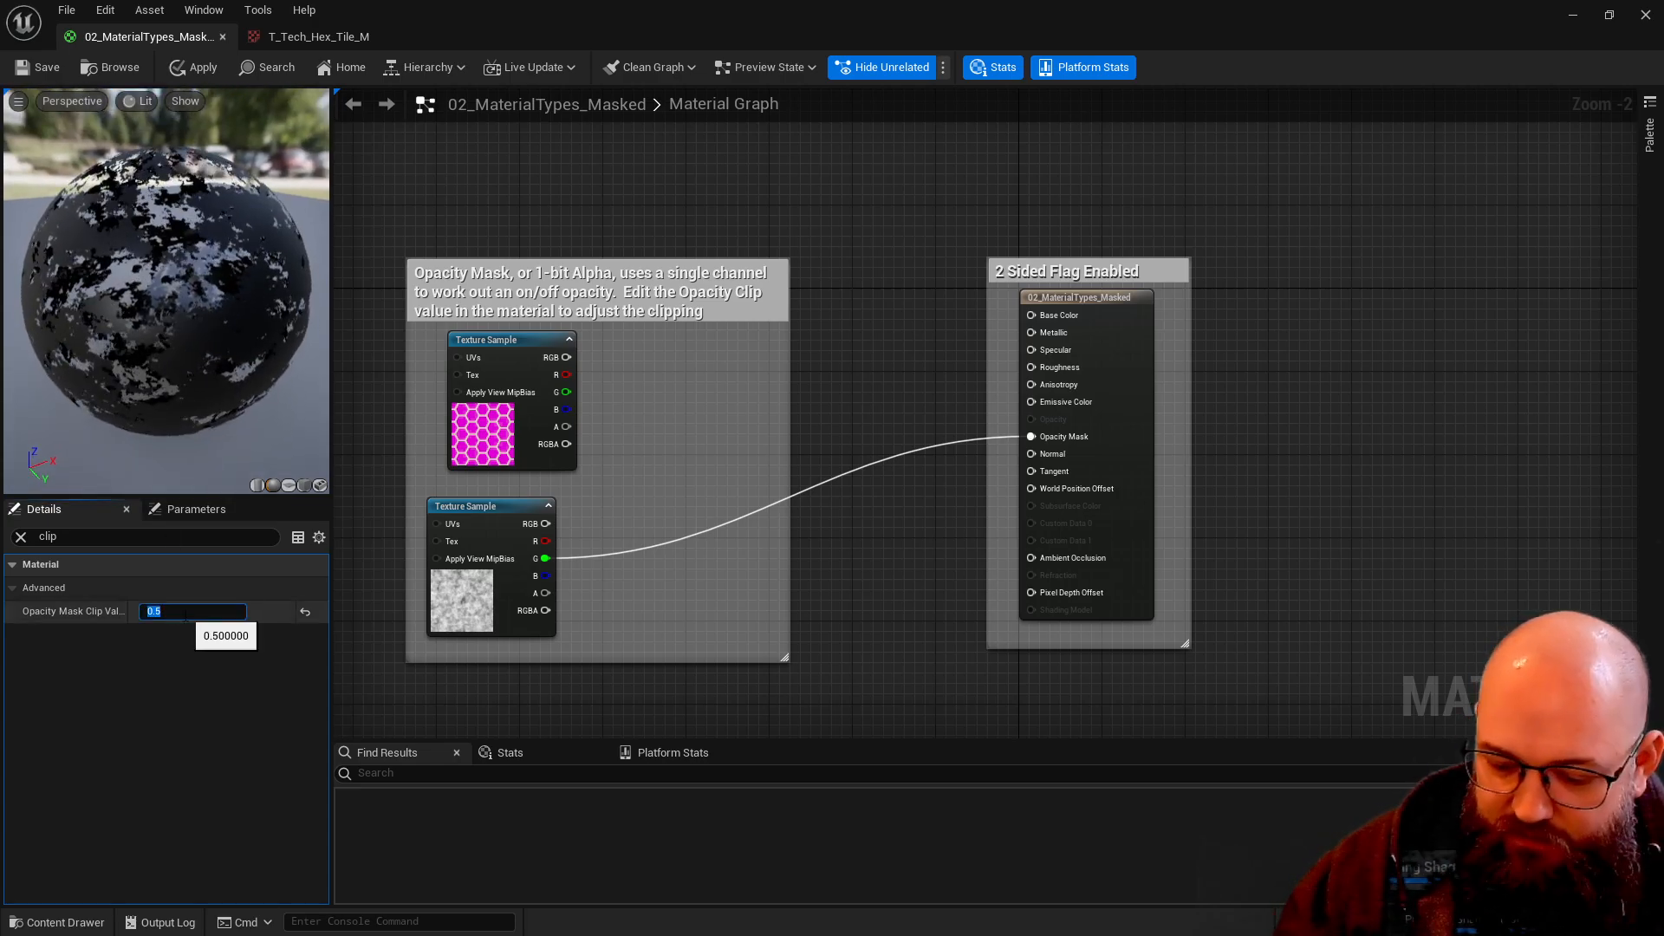
pyautogui.write('85')
pyautogui.press('Return')
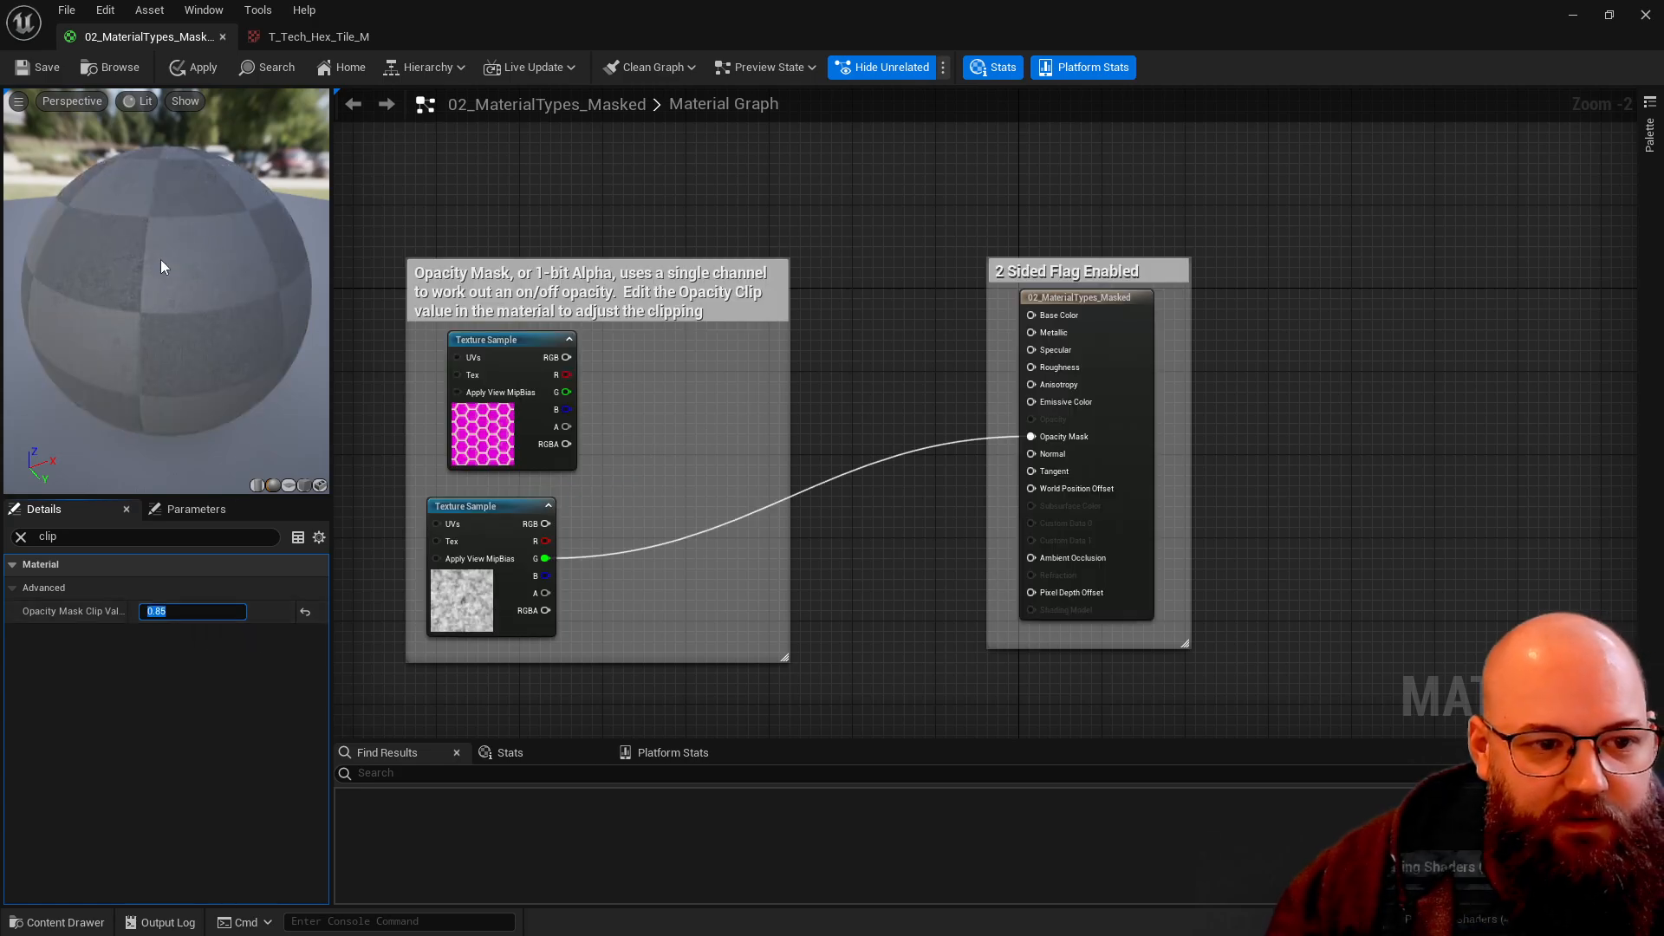
pyautogui.moveTo(175, 285); pyautogui.dragTo(134, 236)
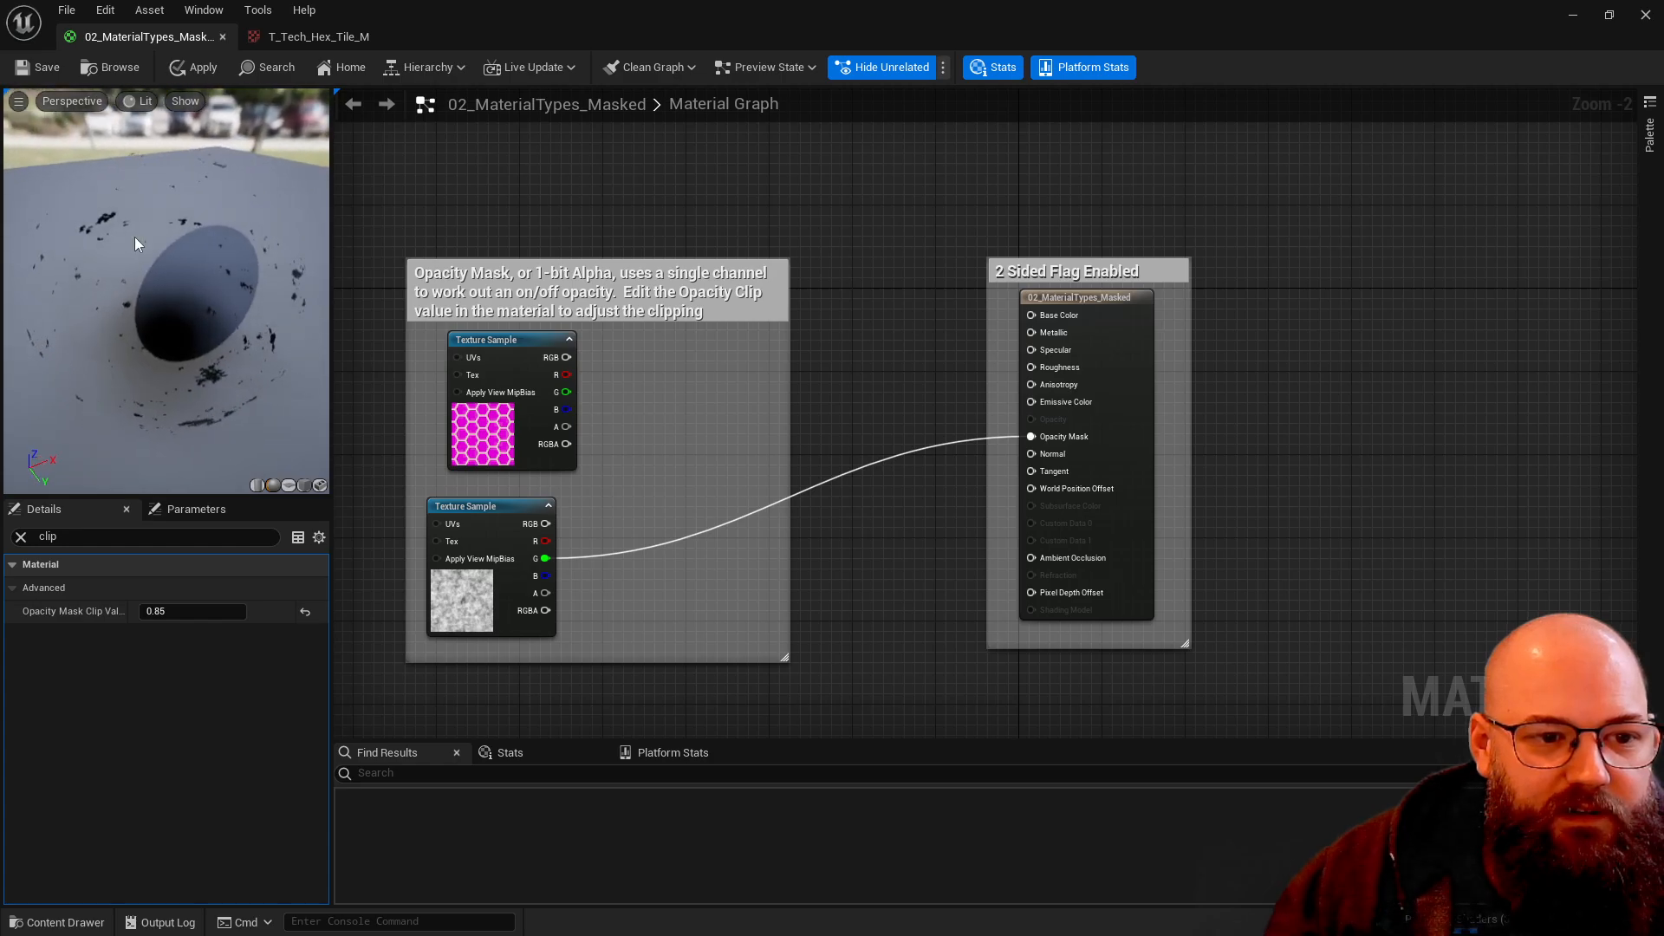
# Reset the Opacity Mask Clip Value to its default.
pyautogui.moveTo(170, 320); pyautogui.dragTo(205, 305)
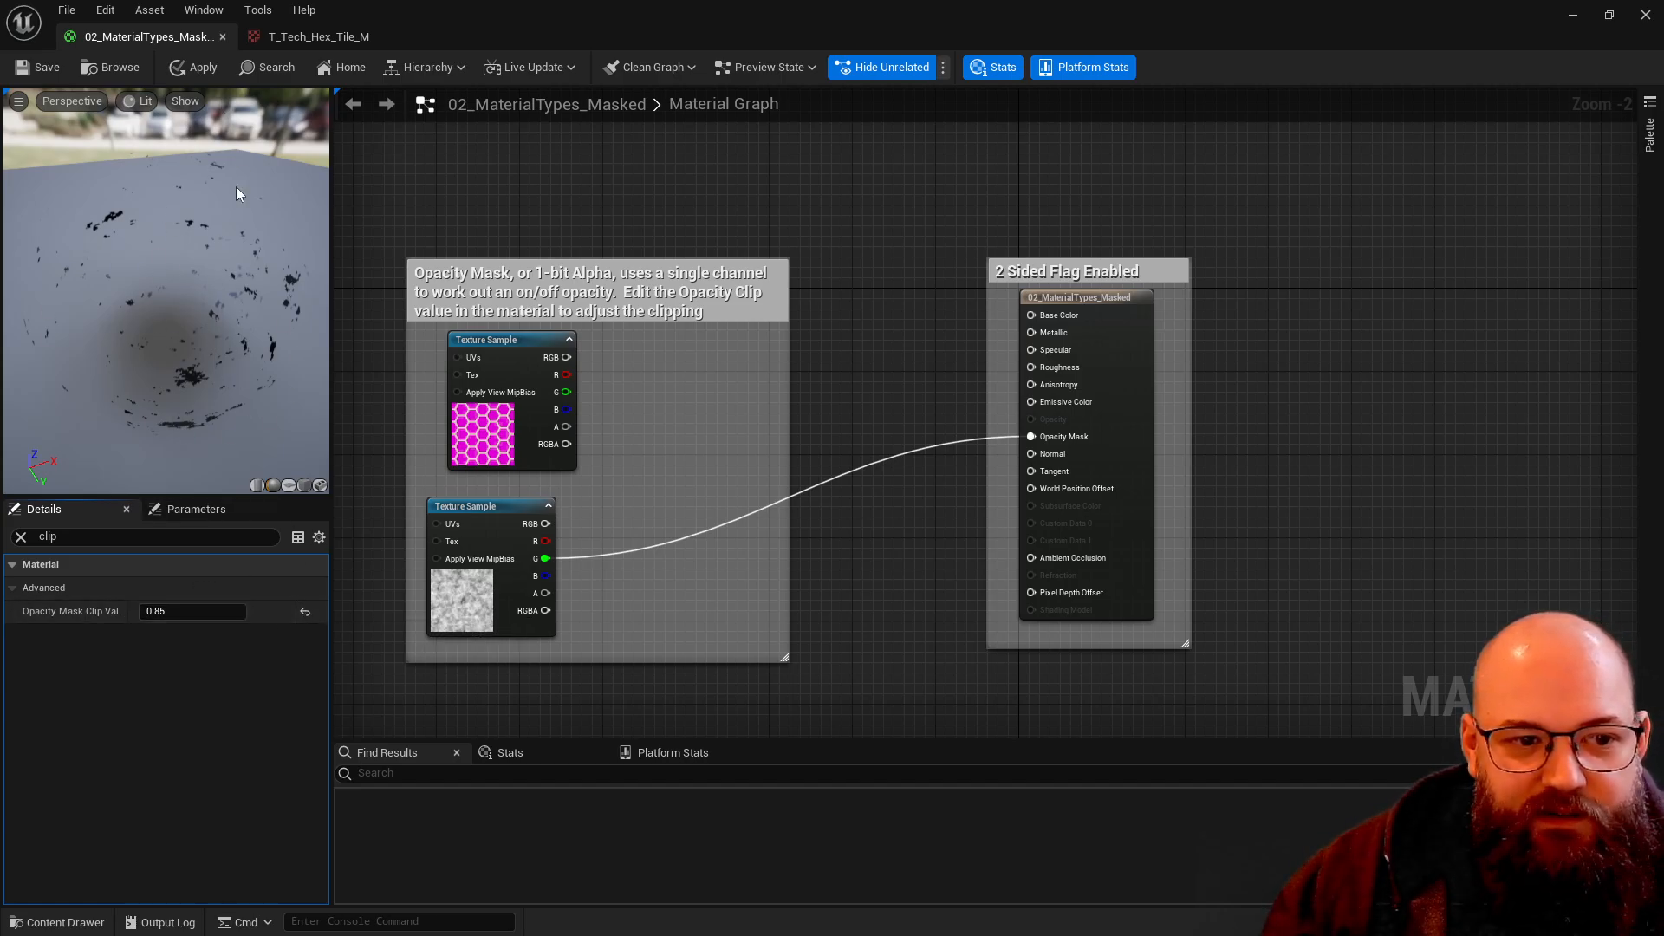
pyautogui.click(306, 612)
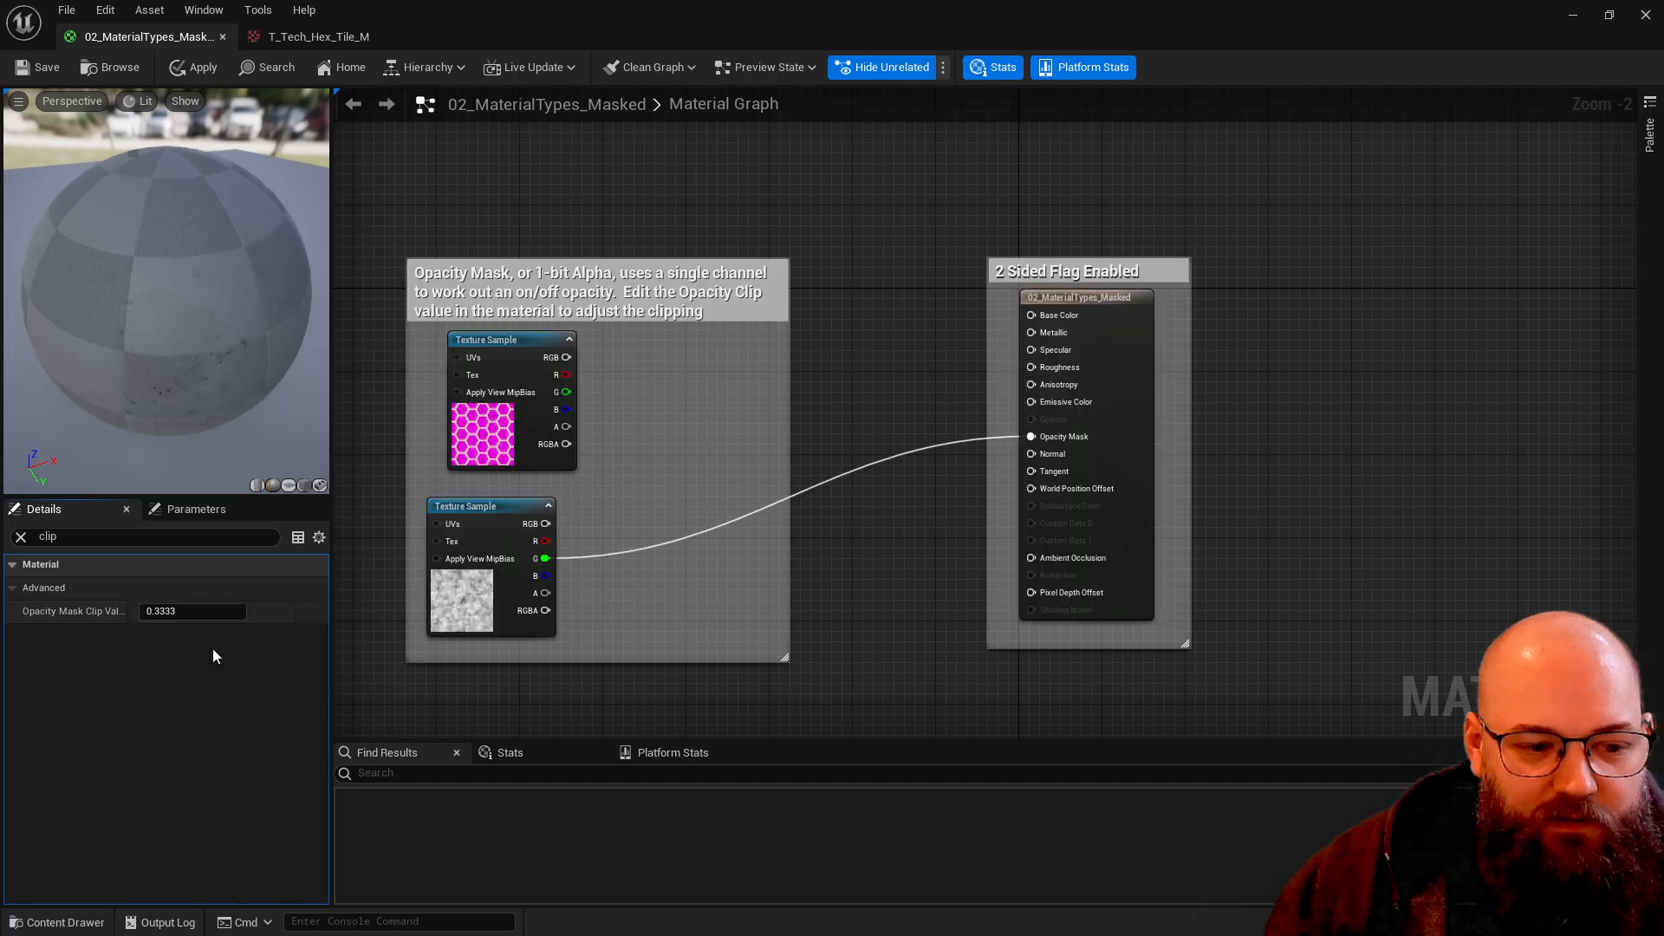
# Insert an Add node between the grey noise texture's green channel and Opacity Mask, with a new scalar parameter feeding input B.
pyautogui.moveTo(621, 583); pyautogui.dragTo(604, 532, button='right')
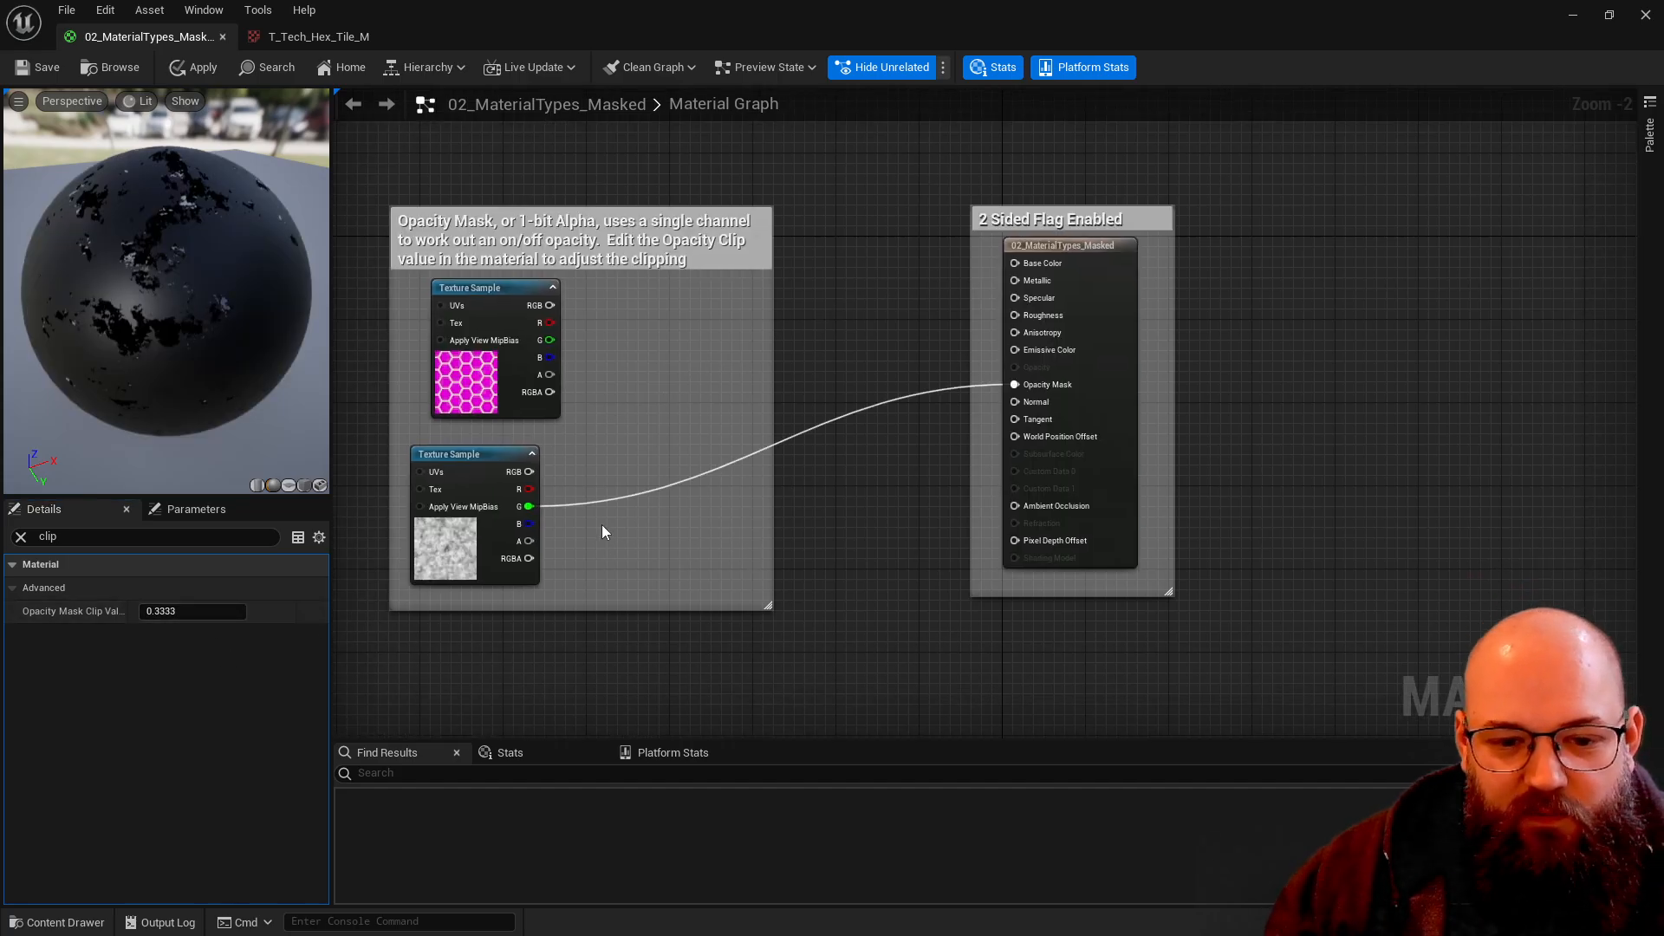
pyautogui.click(606, 475)
pyautogui.moveTo(529, 506); pyautogui.dragTo(648, 495)
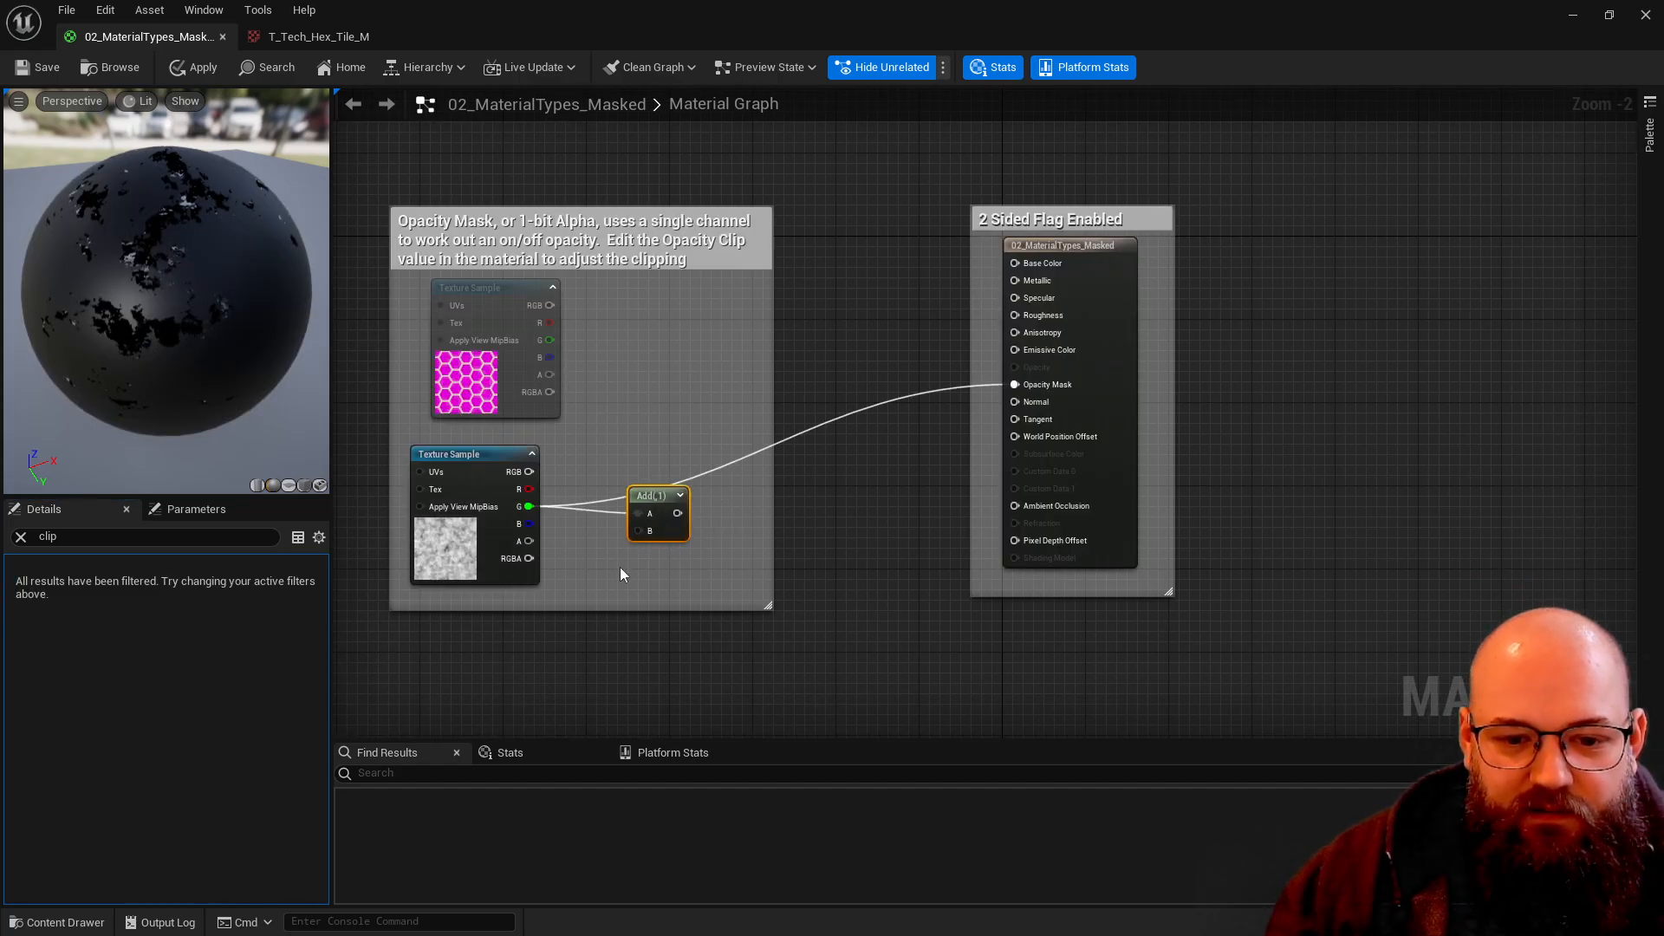
pyautogui.click(618, 560)
pyautogui.click(586, 554)
pyautogui.moveTo(639, 587); pyautogui.dragTo(1014, 384)
pyautogui.click(583, 576)
pyautogui.moveTo(588, 576); pyautogui.dragTo(570, 575)
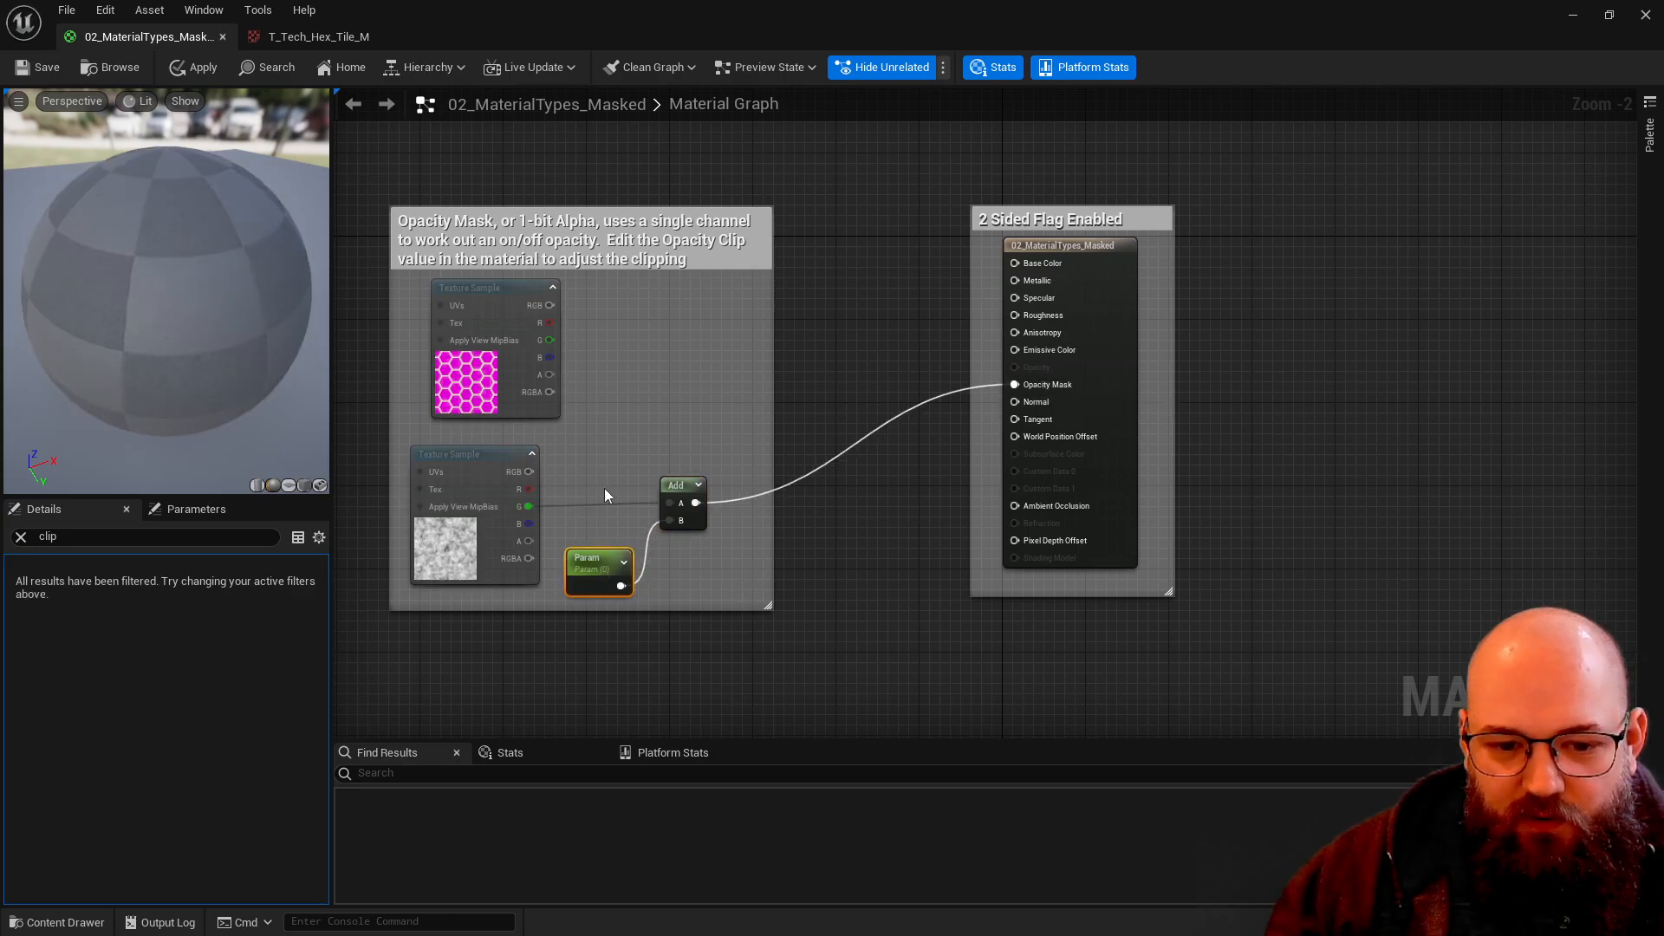
pyautogui.press('s')
pyautogui.click(637, 671)
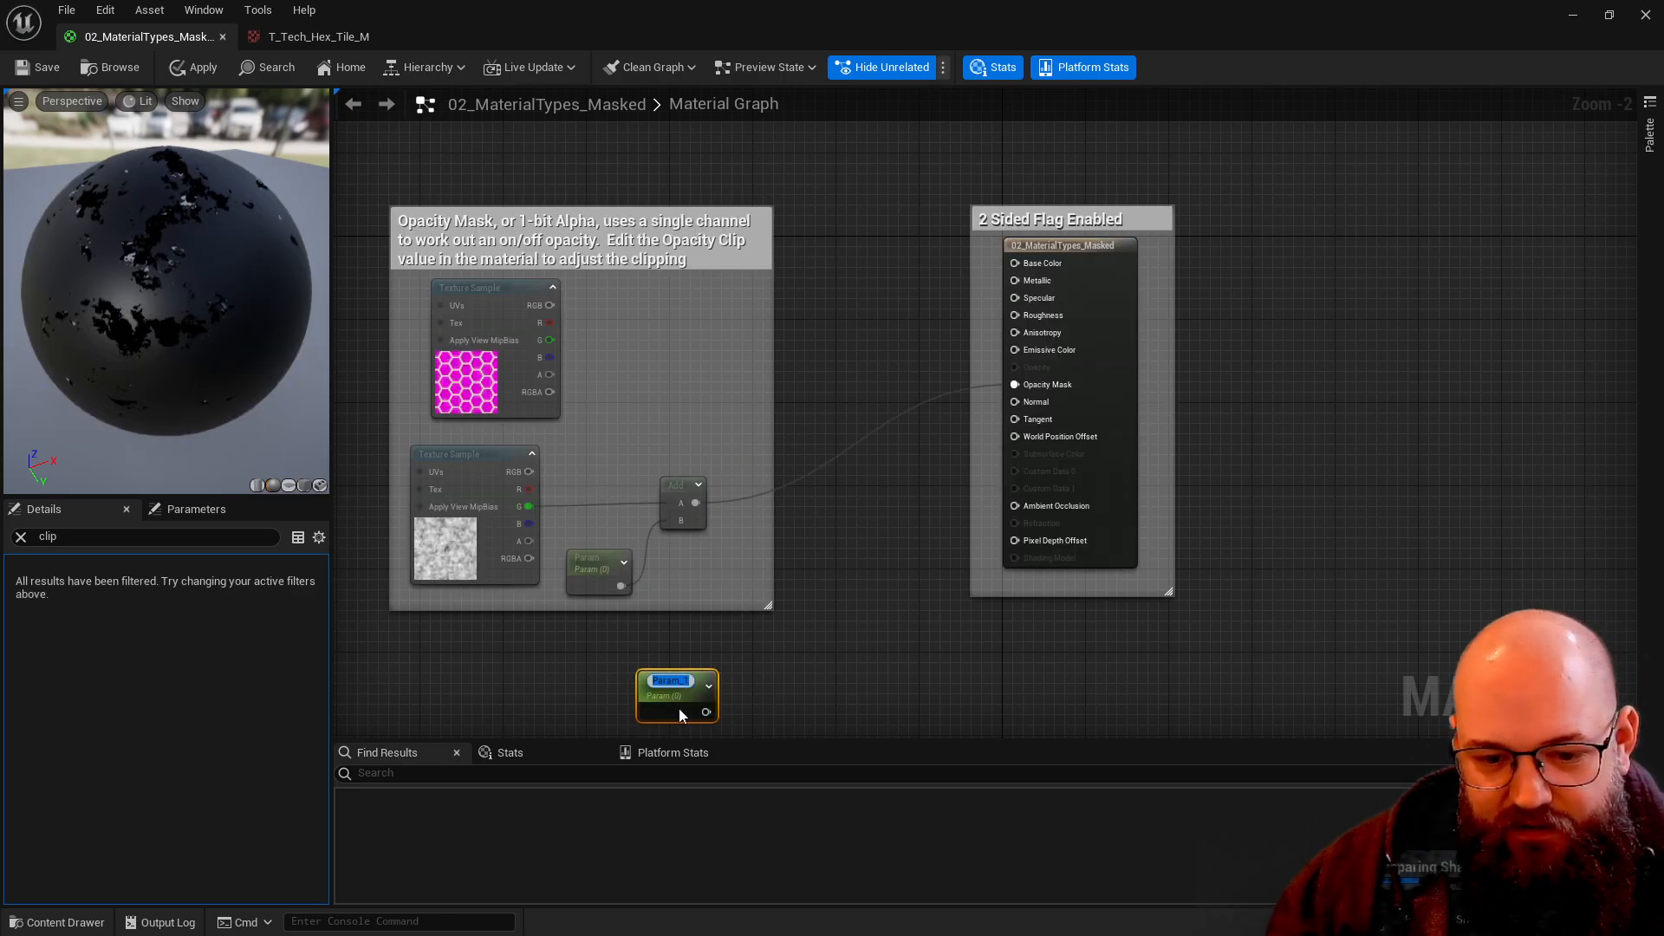
pyautogui.moveTo(772, 729); pyautogui.dragTo(771, 673, button='right')
pyautogui.press('Delete')
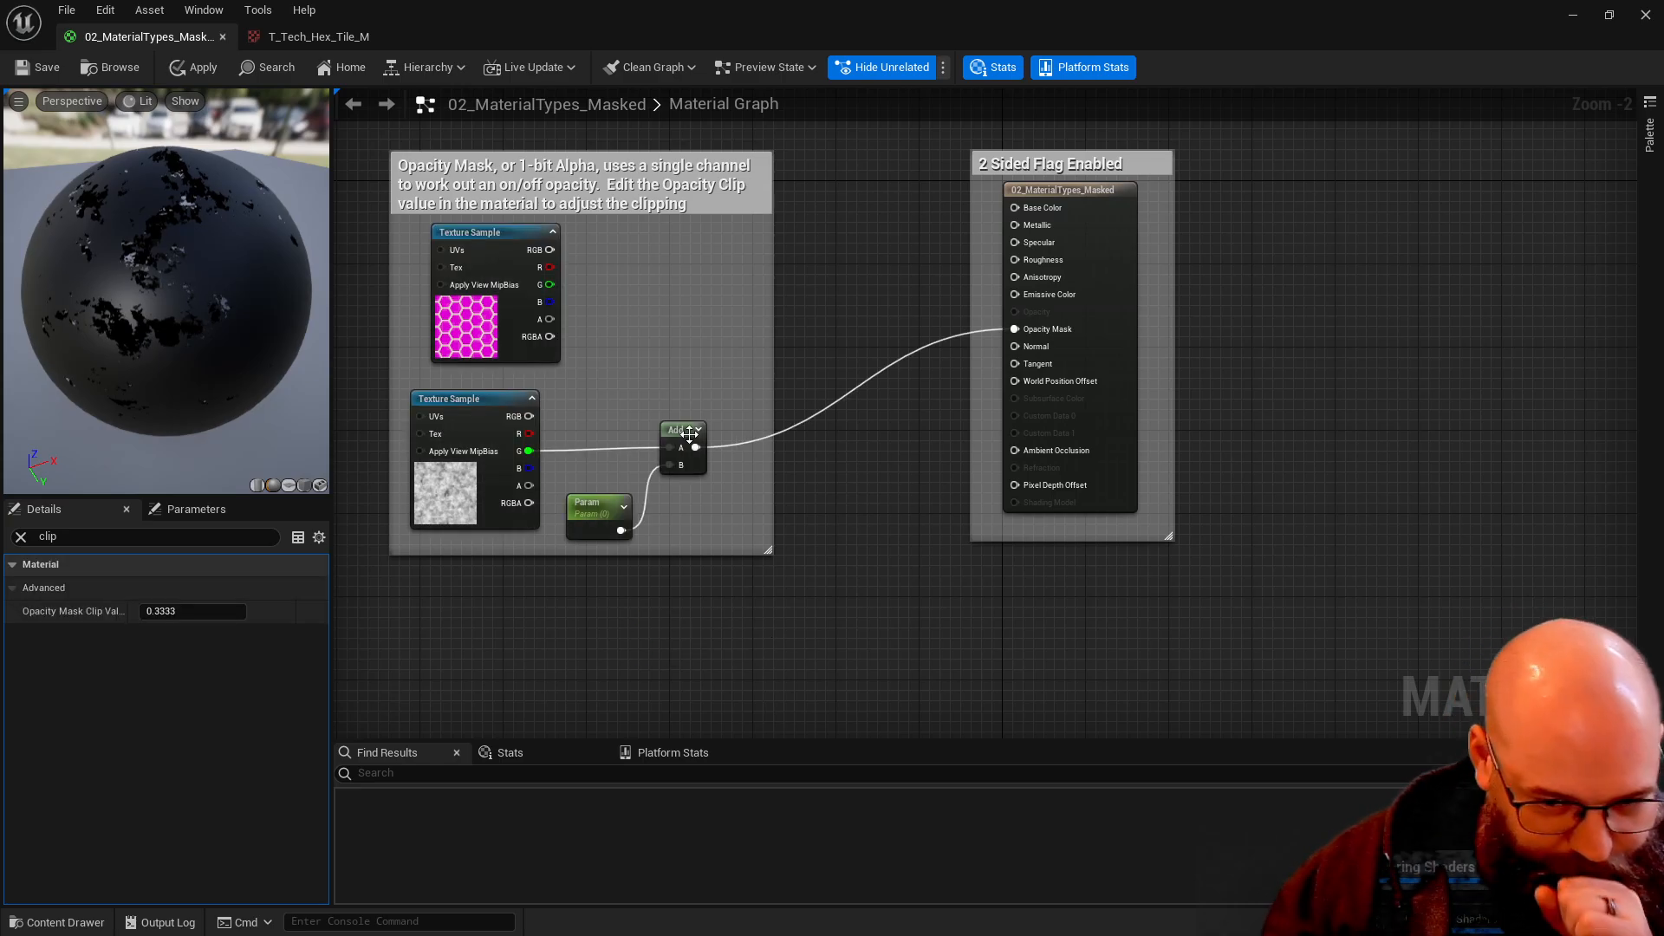
# Clear the property filter and rename the scalar parameter feeding the Add node as Mask_Offset.
pyautogui.click(598, 510)
pyautogui.click(21, 538)
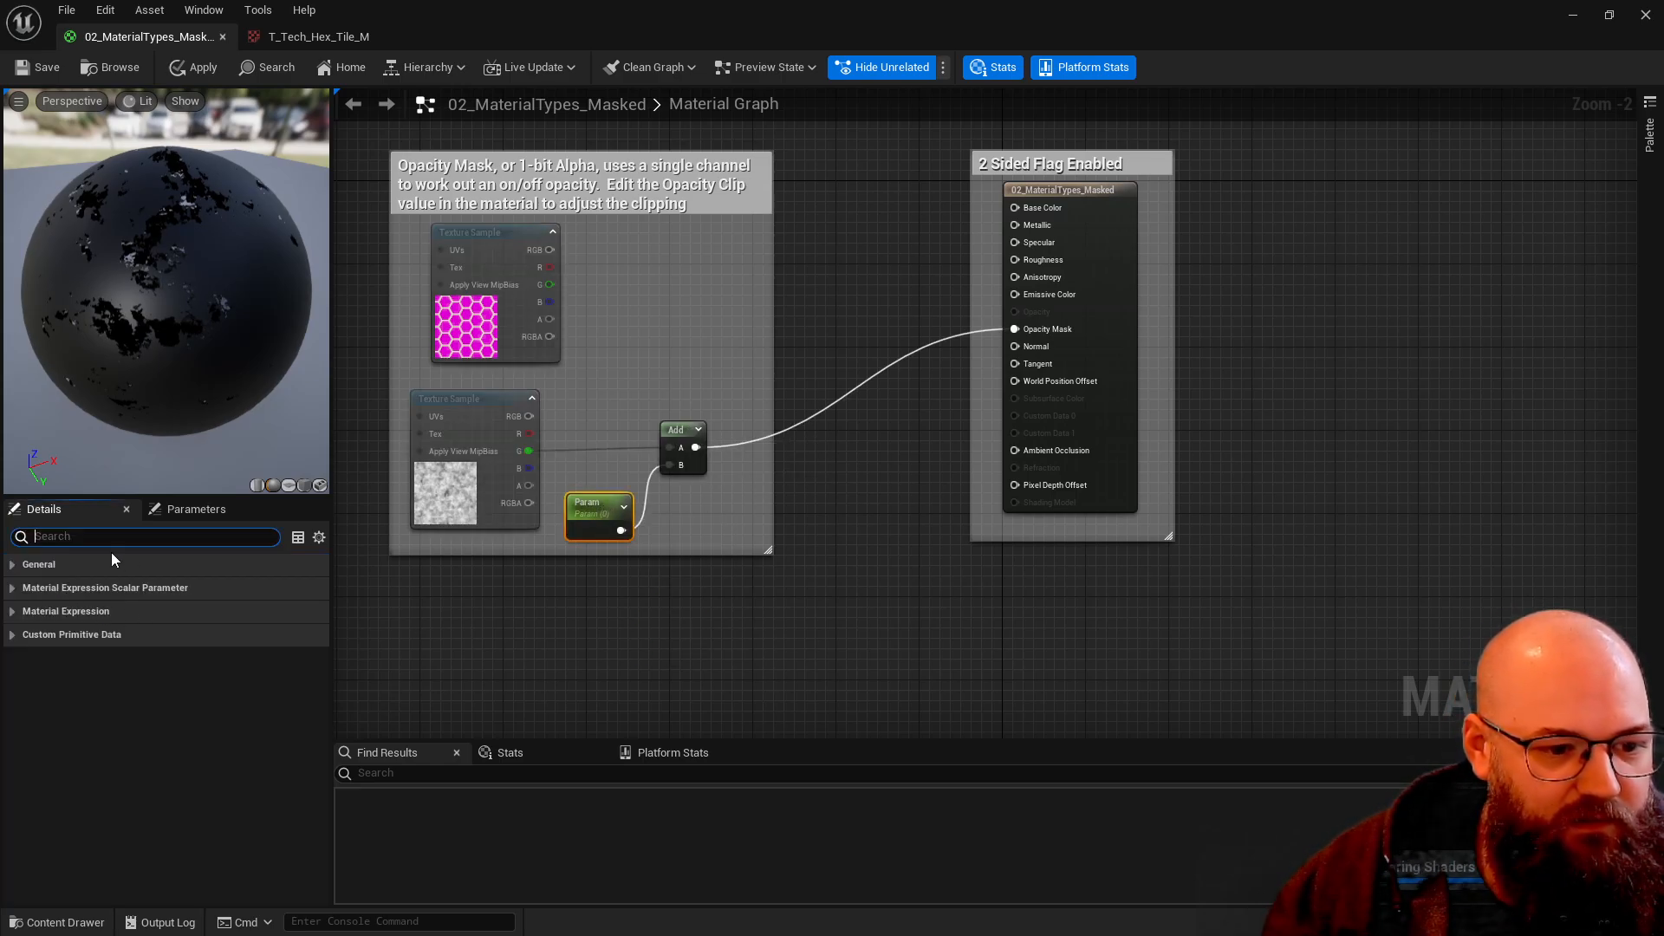
pyautogui.click(26, 565)
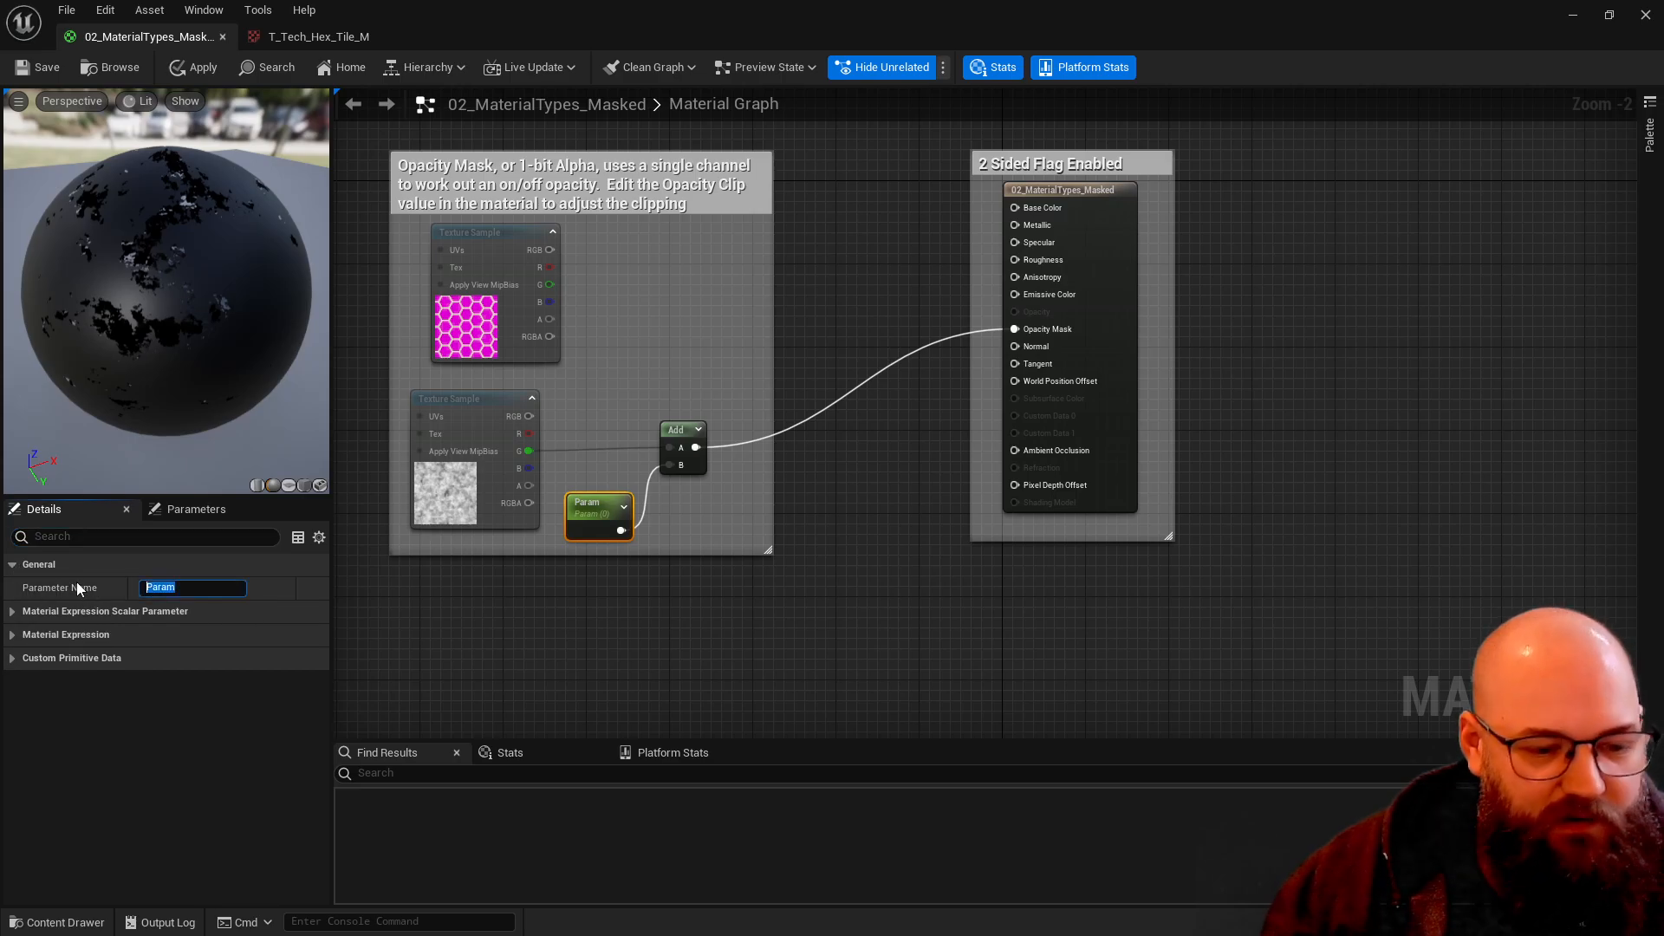
pyautogui.write('Mask_Offset')
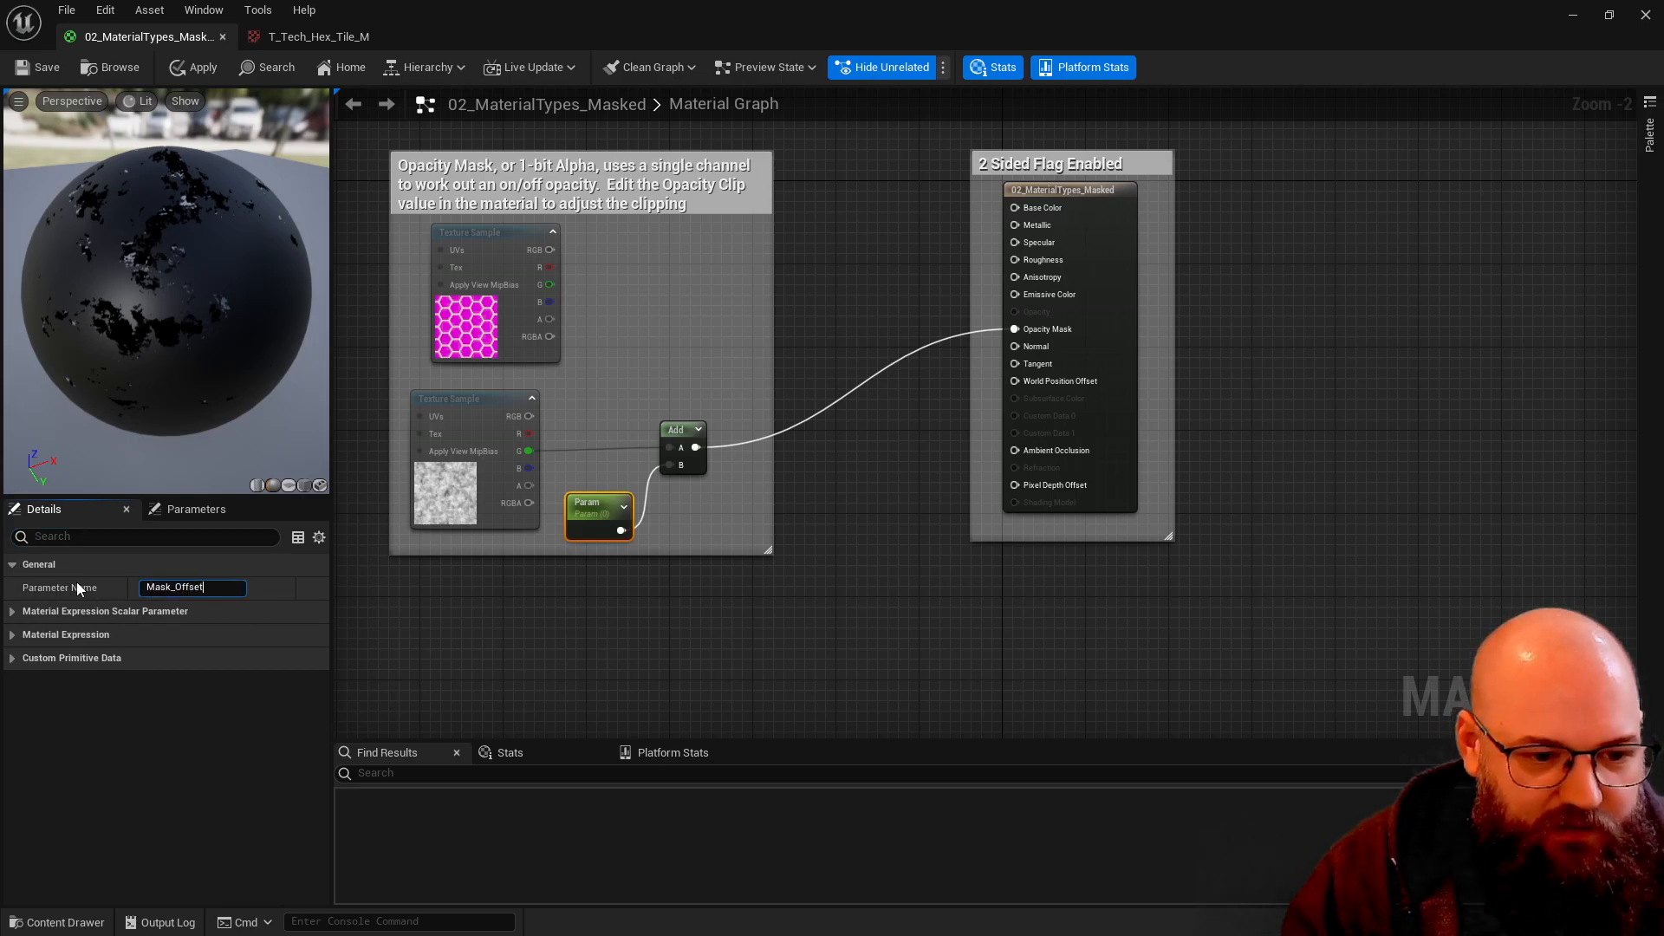
pyautogui.press('Return')
# Try default values of 0.5 and -0.5 for the Mask_Offset parameter to compare the masking on the preview sphere.
pyautogui.moveTo(721, 573); pyautogui.dragTo(600, 518)
pyautogui.click(194, 637)
pyautogui.write('0.5')
pyautogui.press('Return')
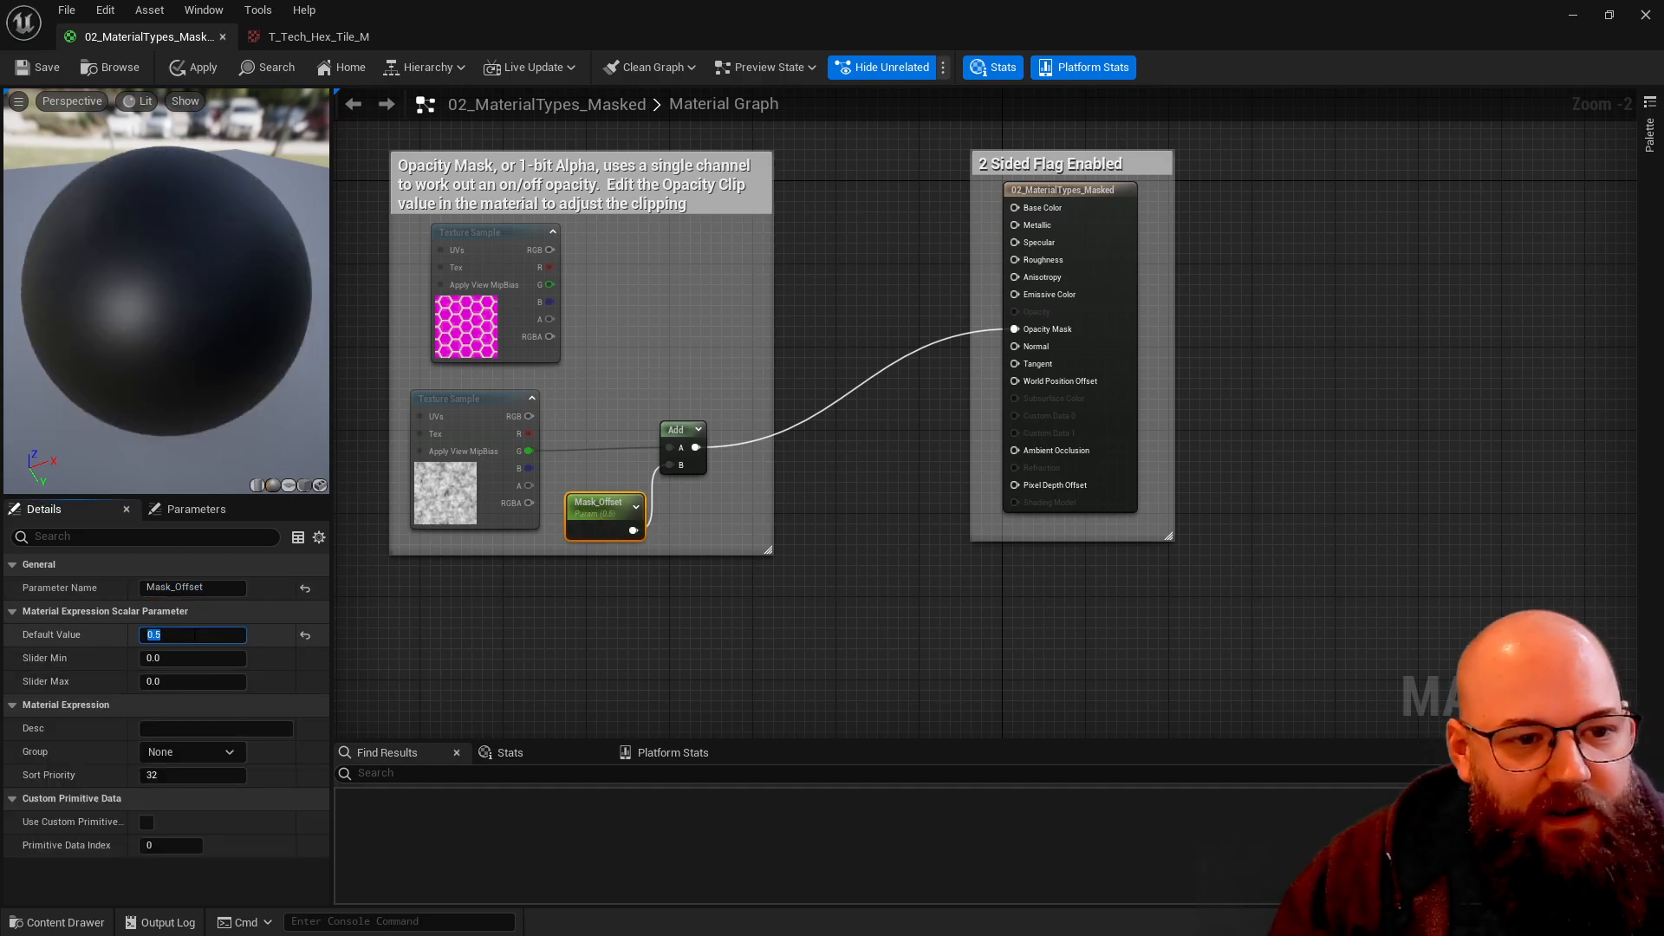
pyautogui.write('-.5')
pyautogui.press('Return')
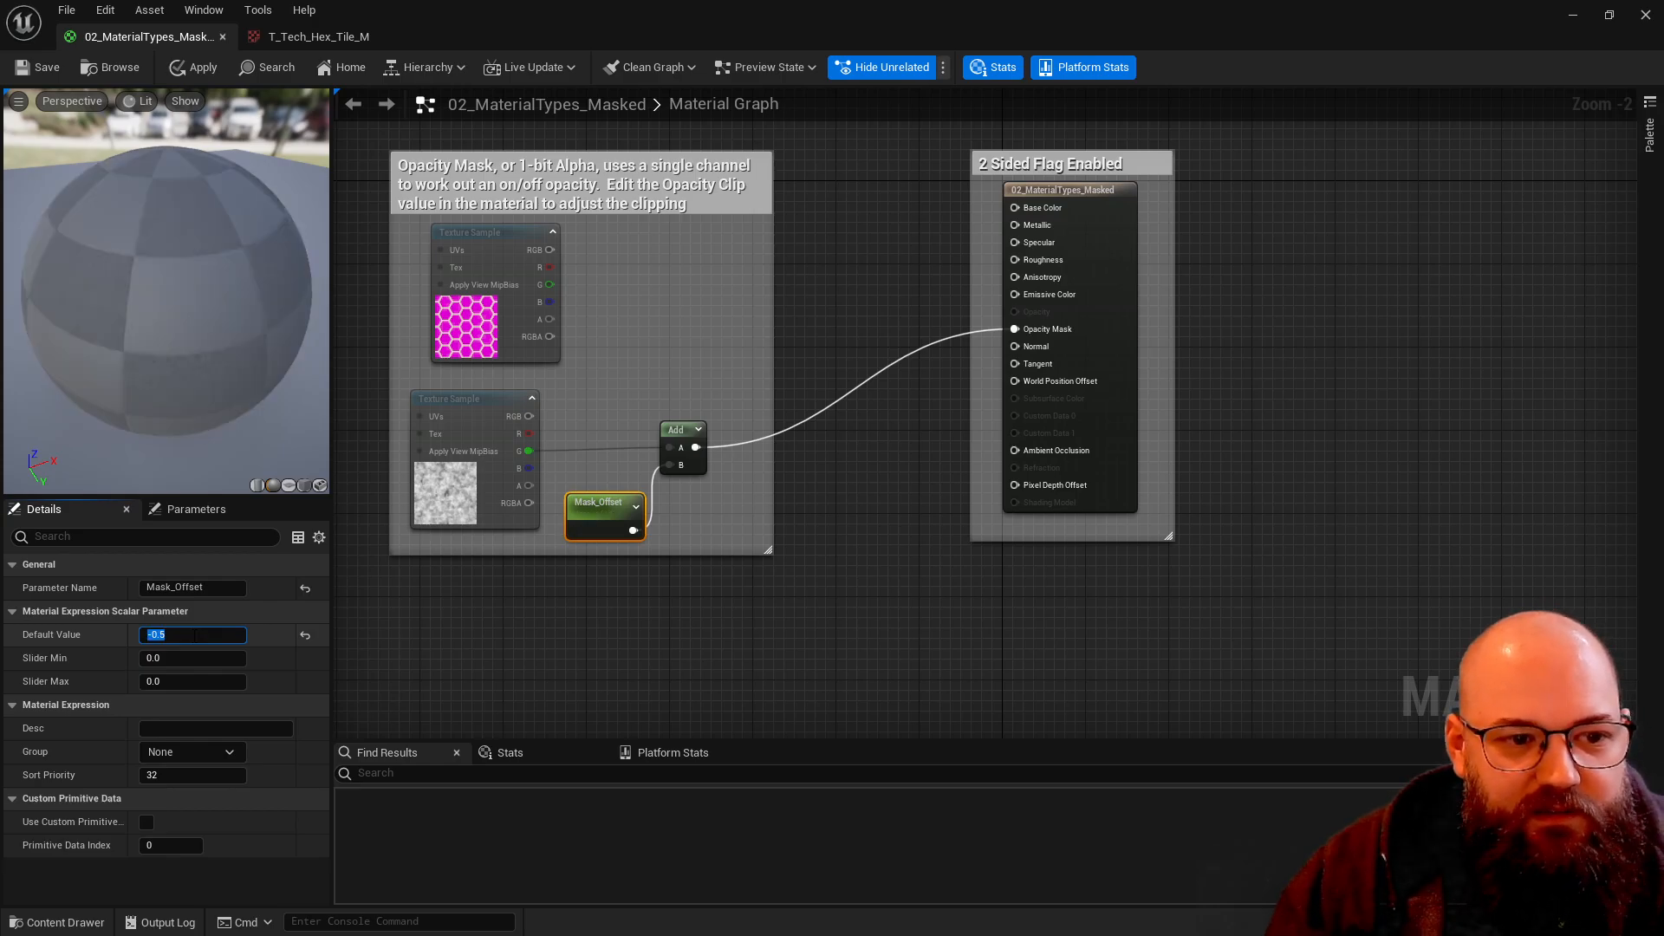
# Set the Mask_Offset default value to -0.25, fine-tune it slightly around that value, and deselect the node.
pyautogui.write('-0.25')
pyautogui.press('Return')
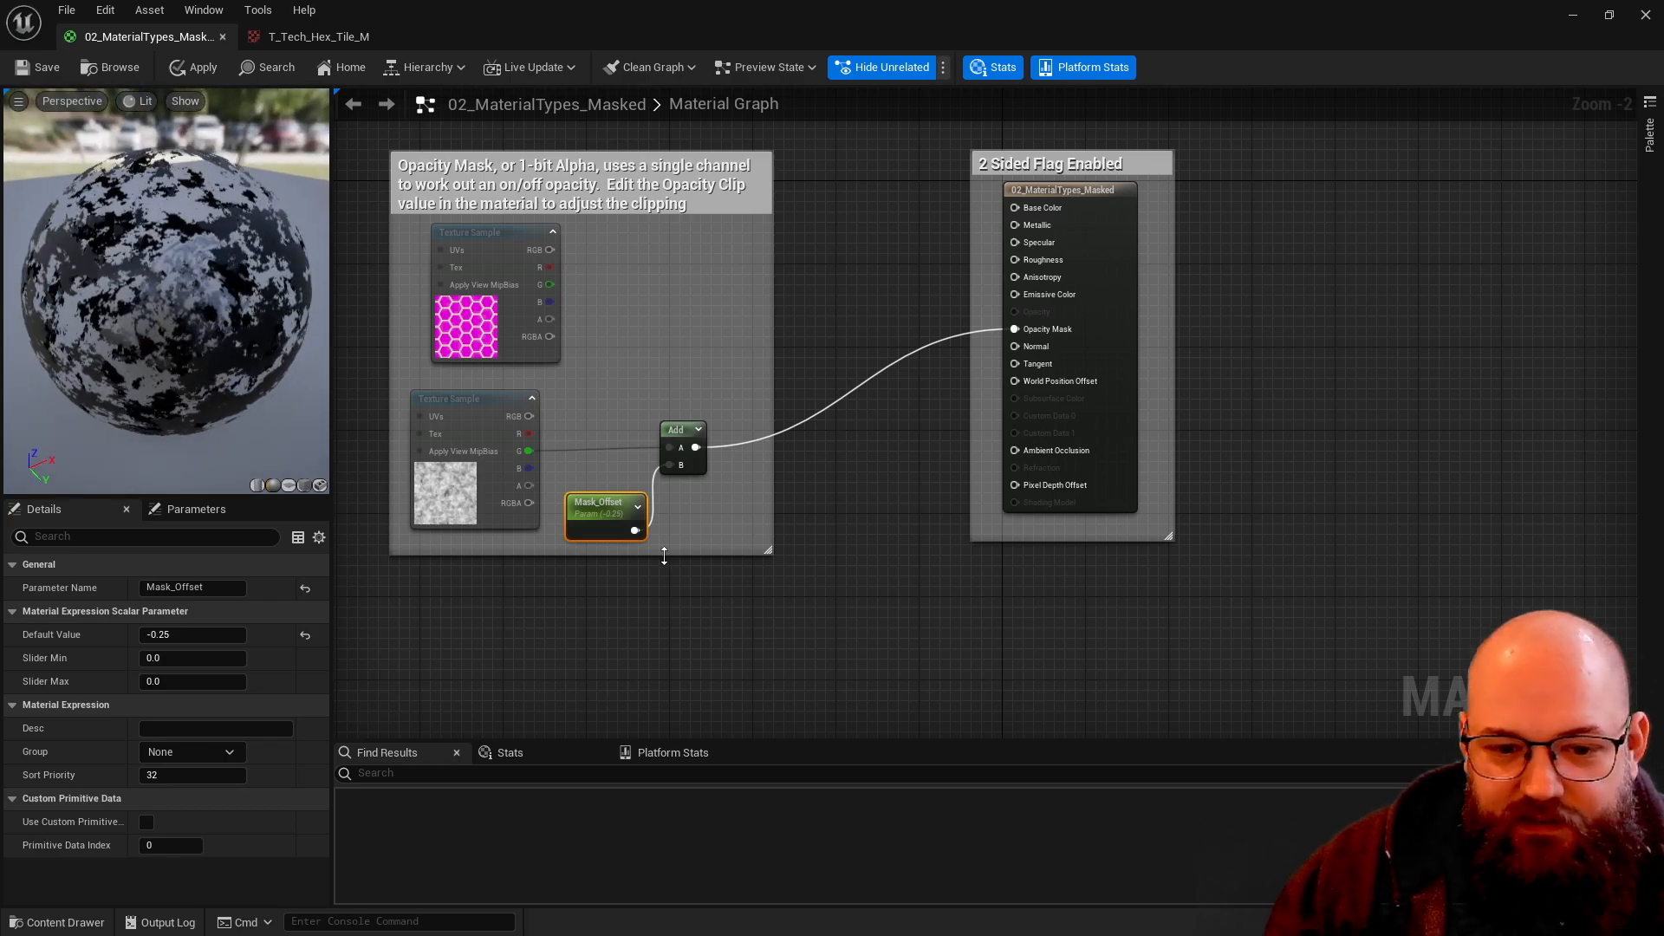
pyautogui.moveTo(213, 636)
pyautogui.mouseDown()
pyautogui.moveTo(246, 639)
pyautogui.moveTo(194, 637)
pyautogui.moveTo(213, 634)
pyautogui.mouseUp()
pyautogui.click(544, 675)
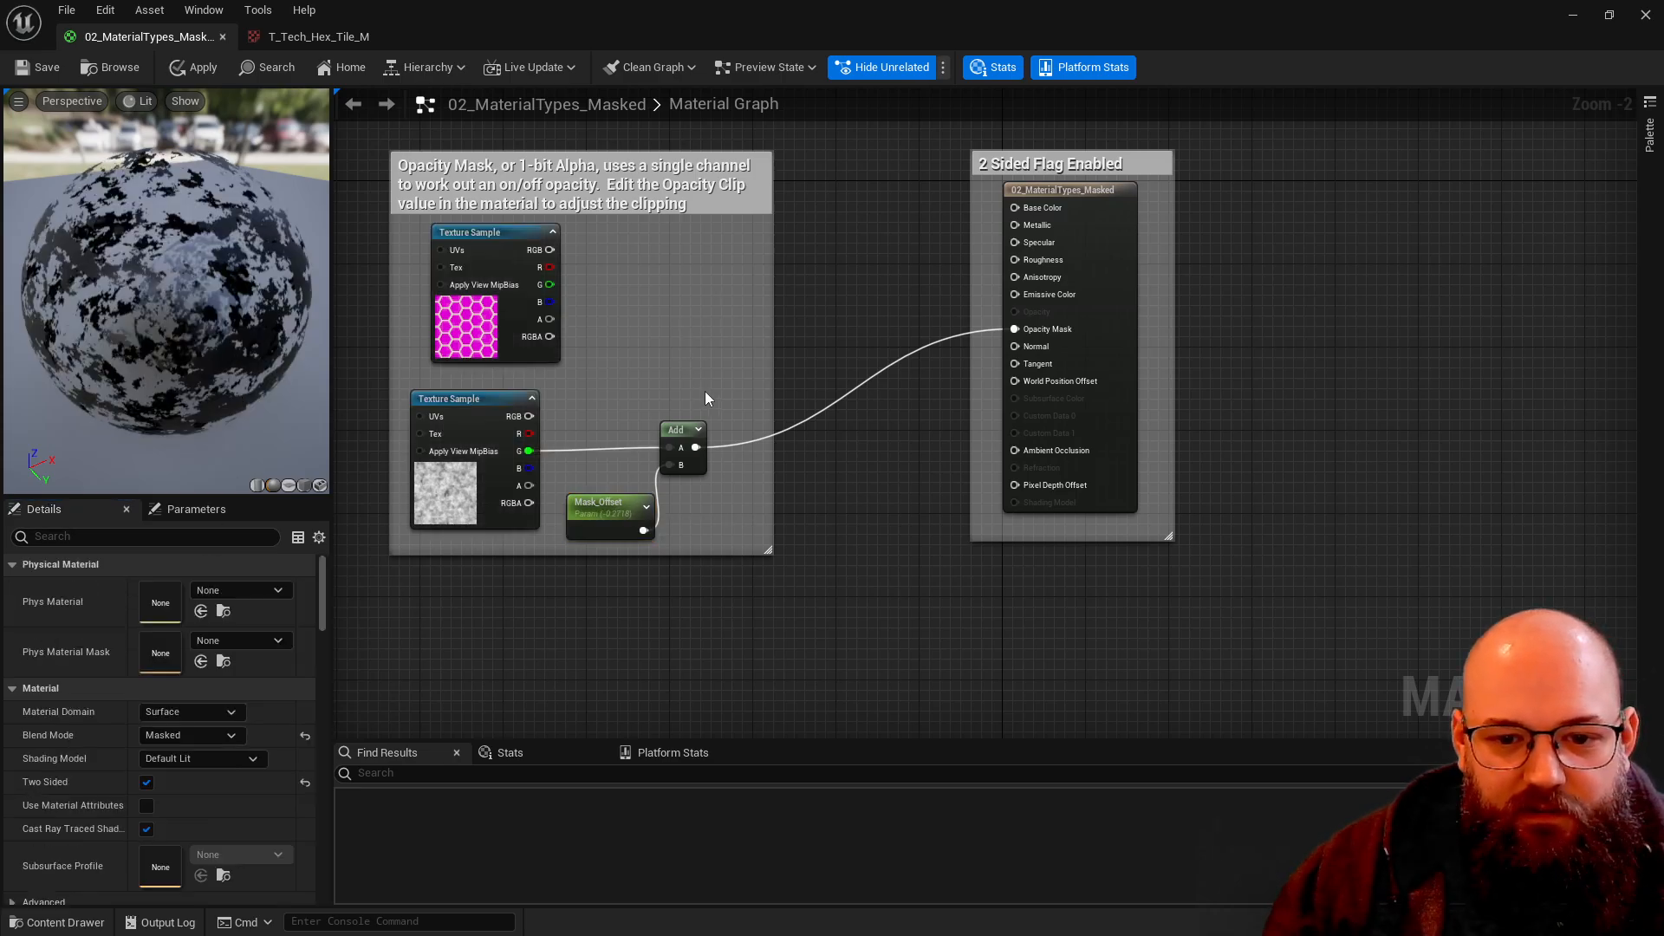
# Delete the Add and Mask_Offset nodes and reconnect the grey noise texture's green channel directly to Opacity Mask.
pyautogui.moveTo(706, 398); pyautogui.dragTo(610, 532)
pyautogui.press('Delete')
pyautogui.moveTo(1015, 329); pyautogui.dragTo(527, 450)
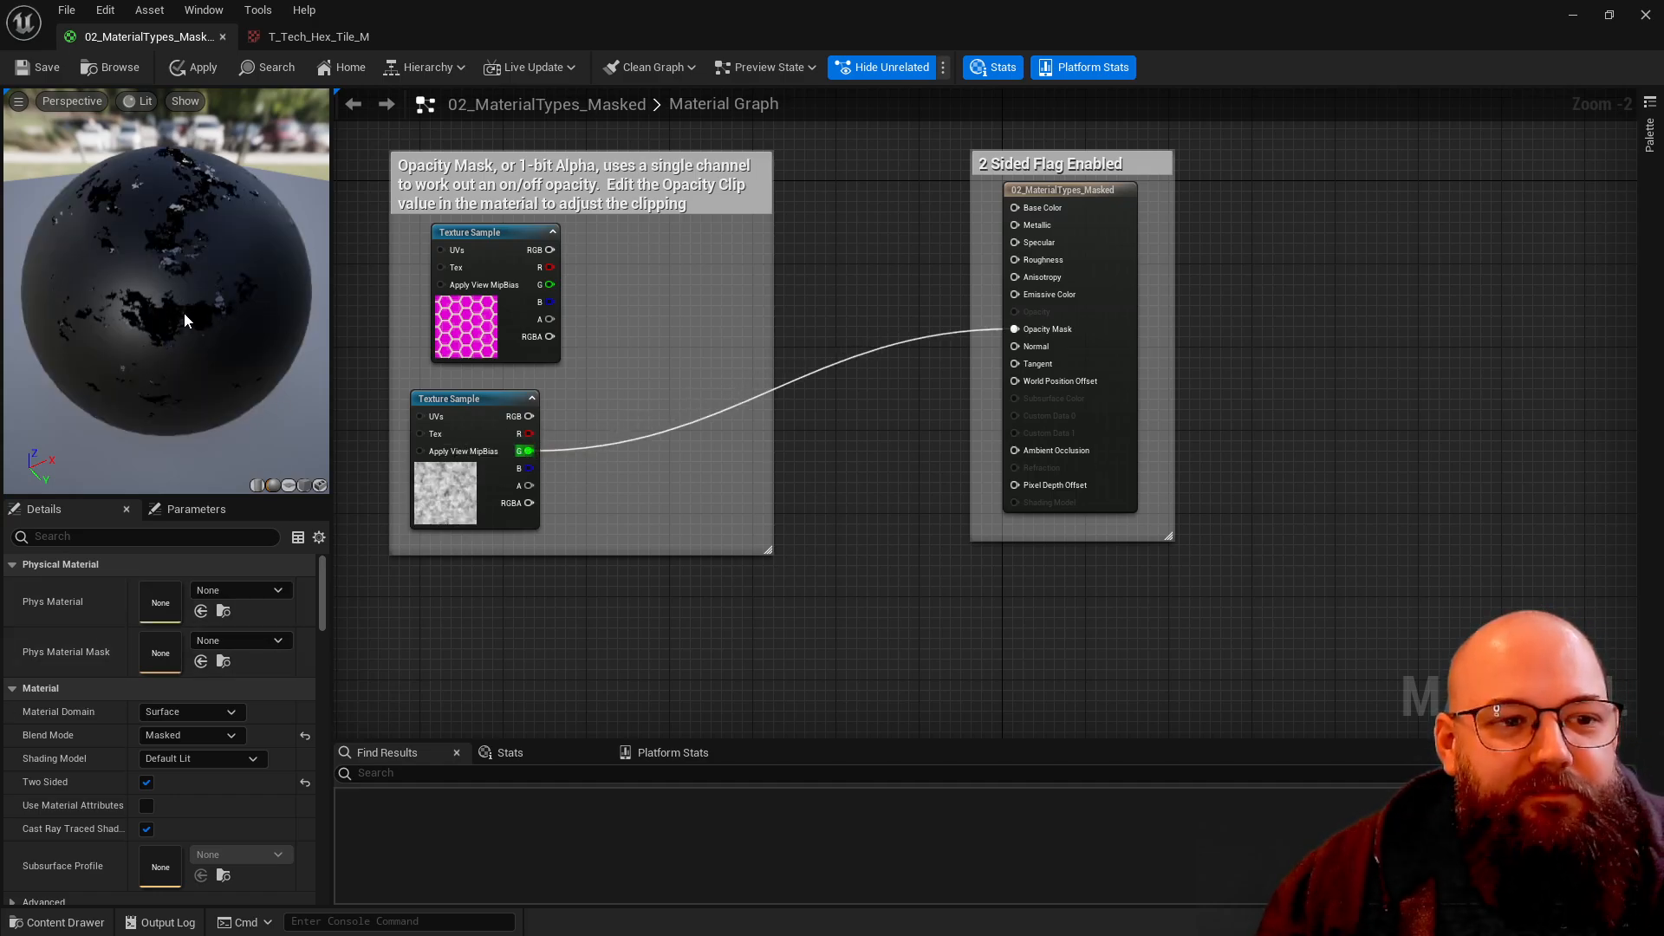
# Inspect the masked areas on the preview sphere from different angles.
pyautogui.moveTo(184, 314)
pyautogui.mouseDown()
pyautogui.moveTo(260, 260)
pyautogui.moveTo(104, 286)
pyautogui.moveTo(205, 307)
pyautogui.mouseUp()
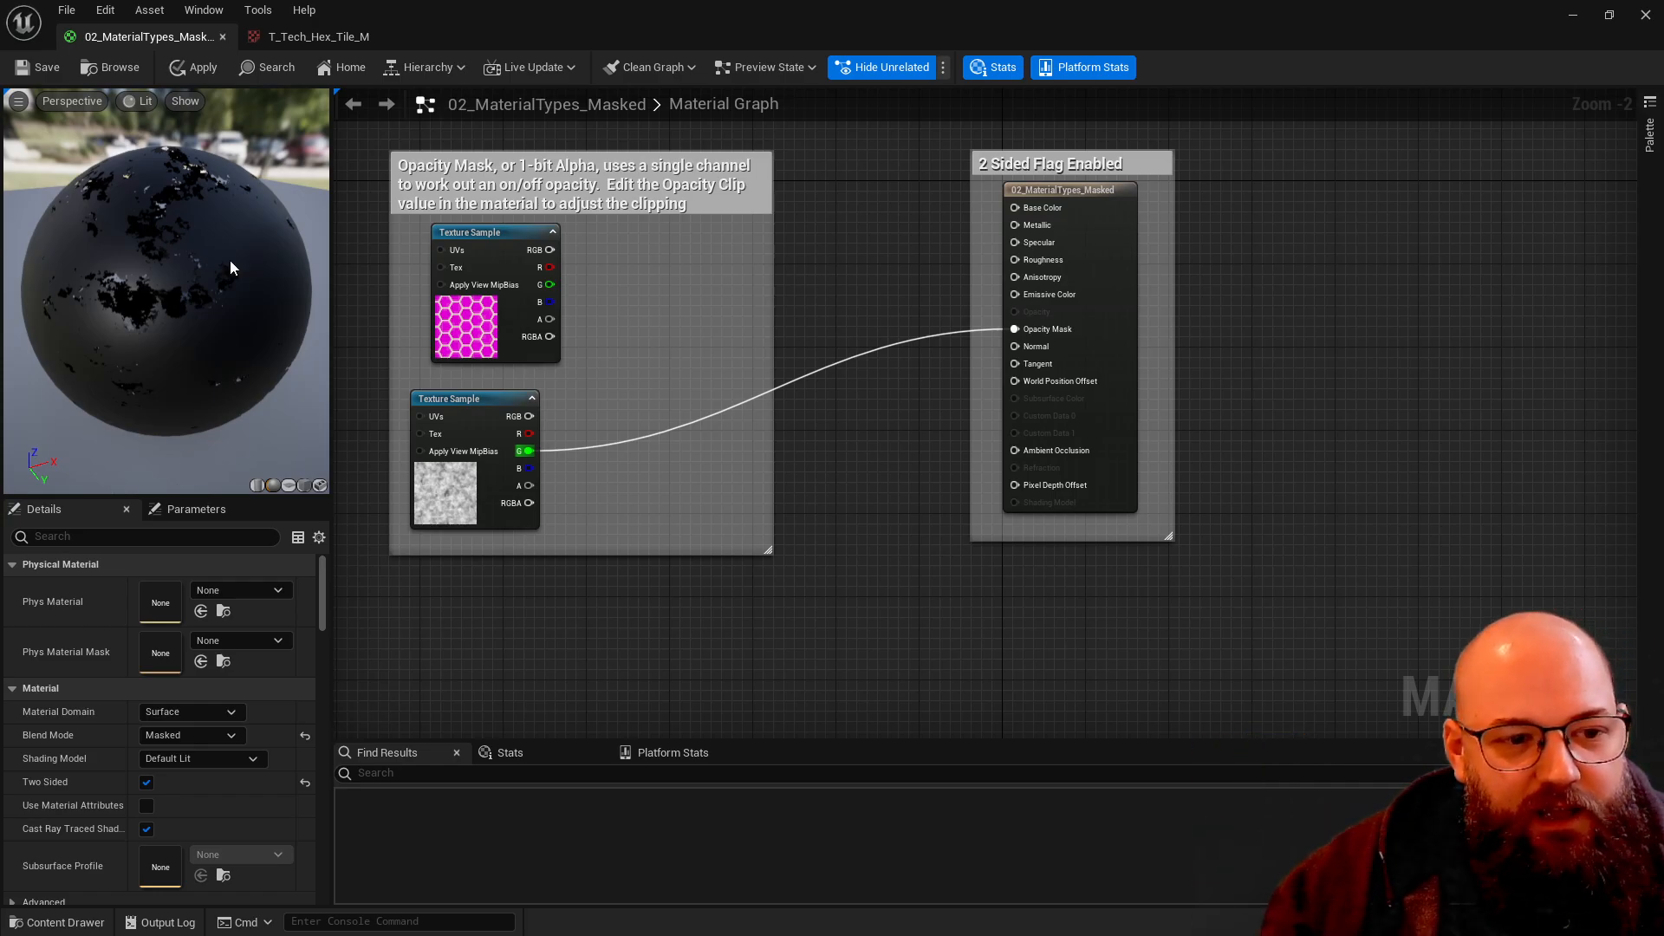
pyautogui.moveTo(164, 299); pyautogui.dragTo(171, 227)
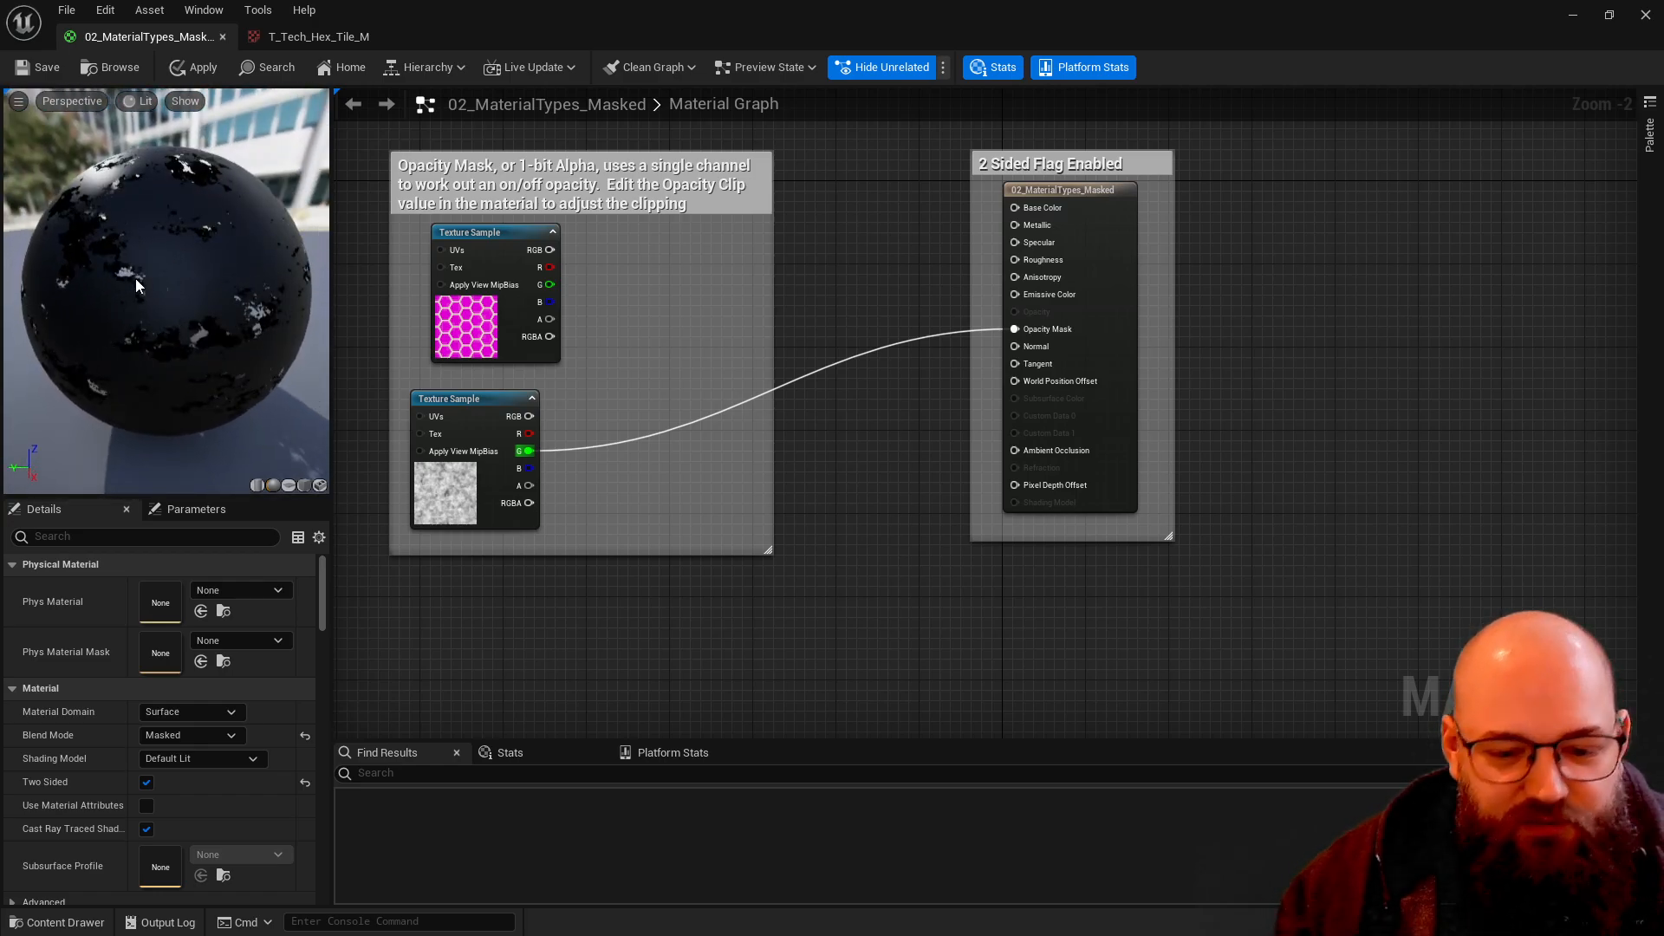
pyautogui.scroll(-1, 135, 278)
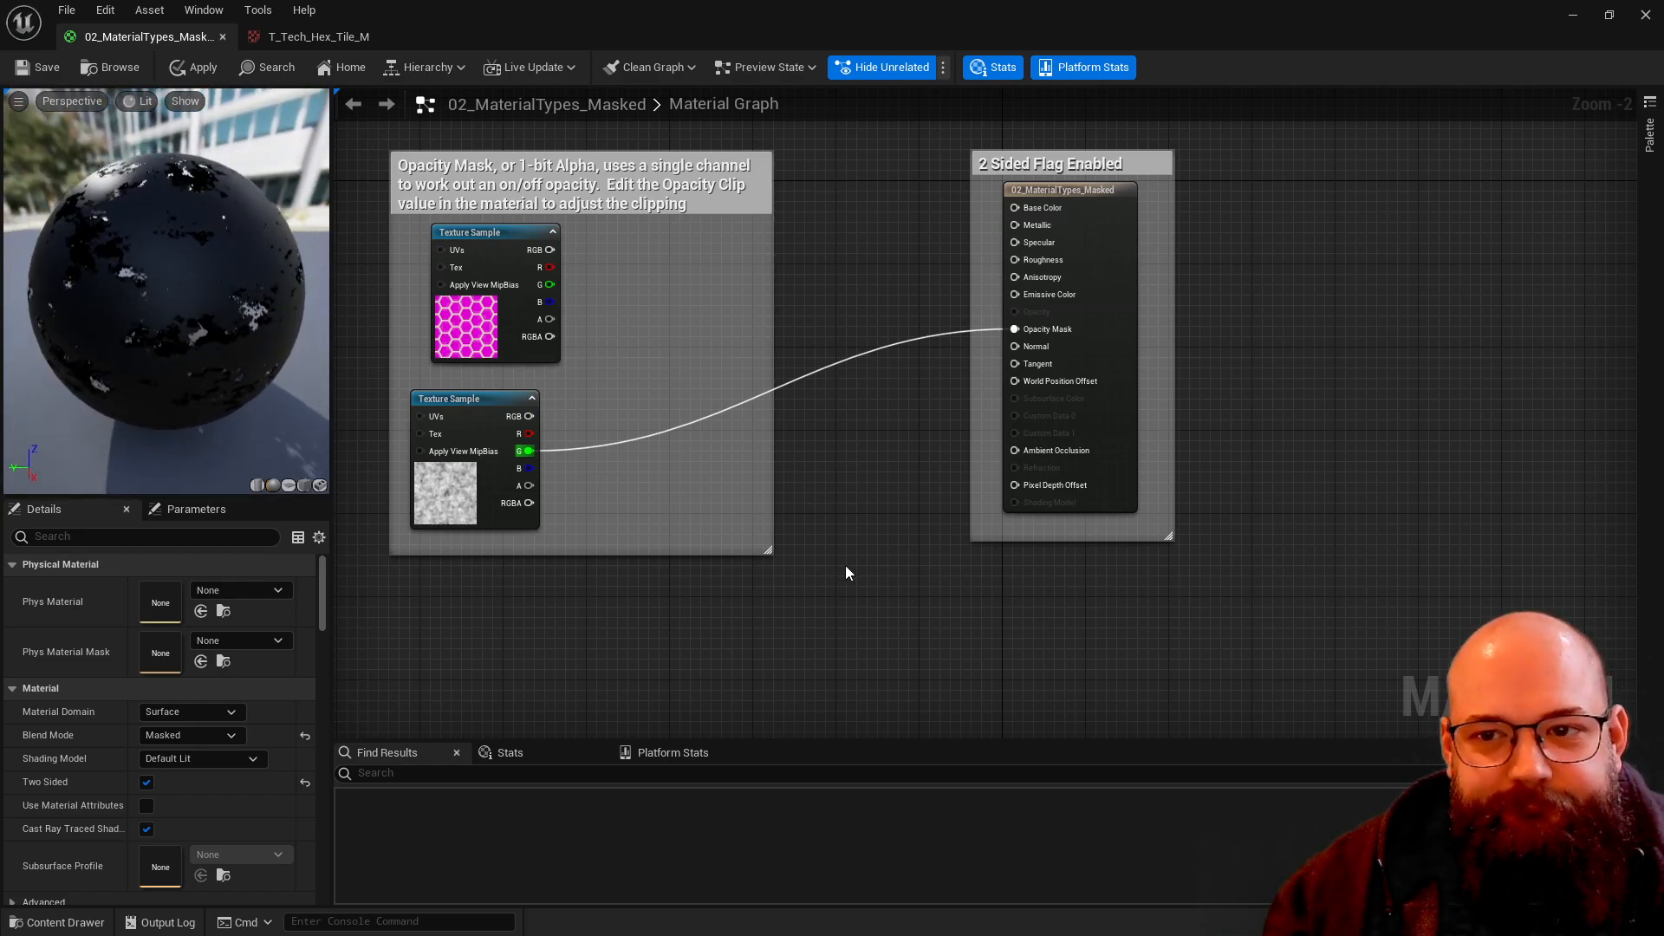